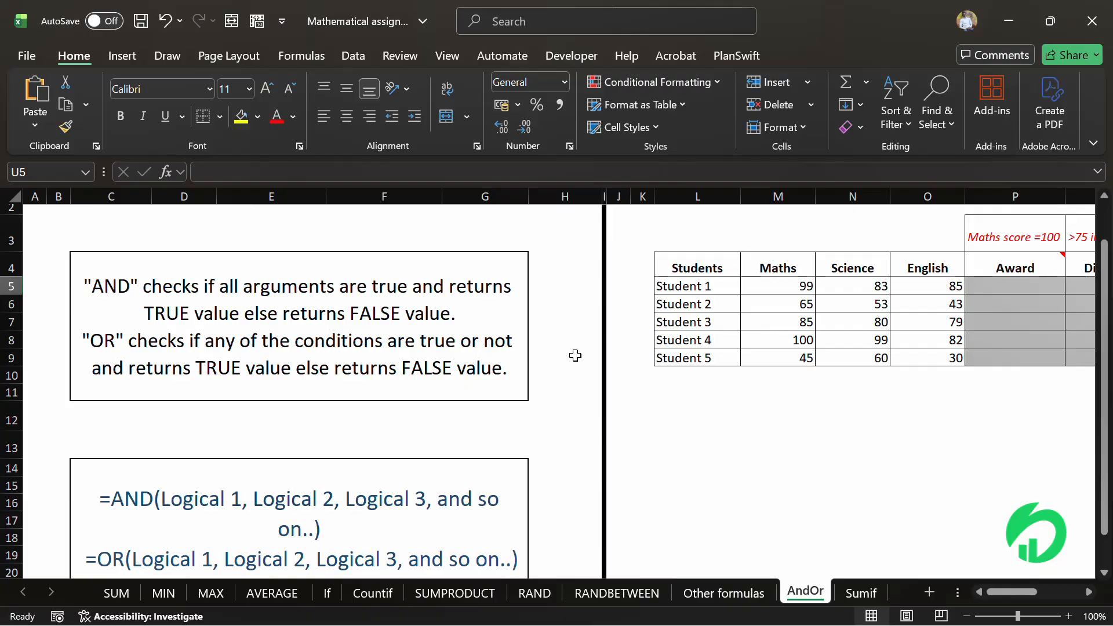
# Enter the letter A in each cell from L13 to Q13 and clear the extra entry in Q13
pyautogui.click(672, 439)
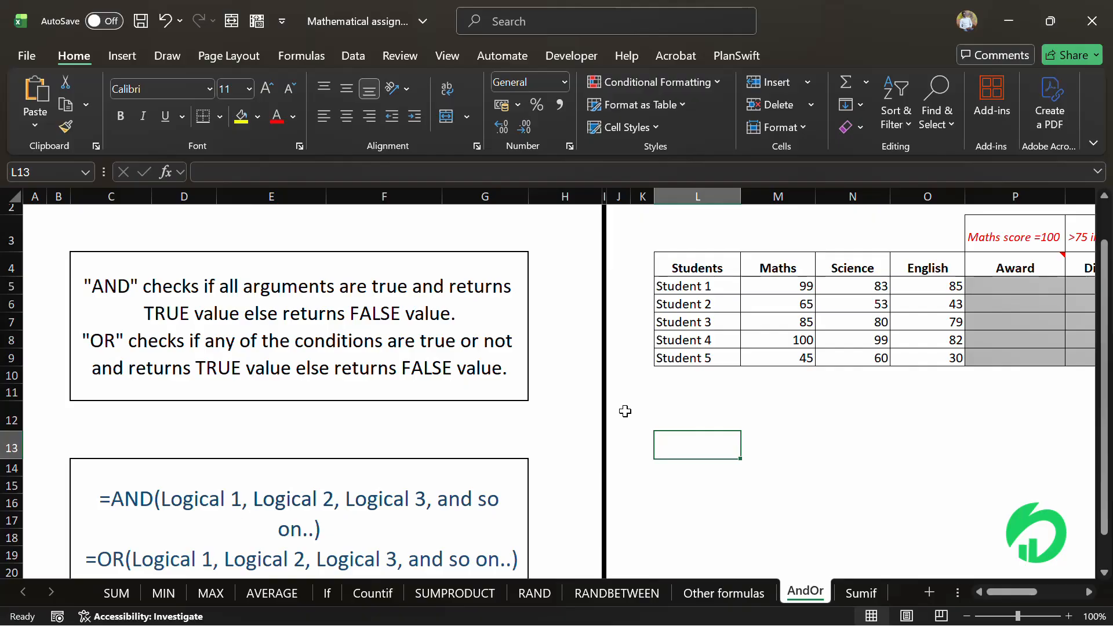
pyautogui.write('a')
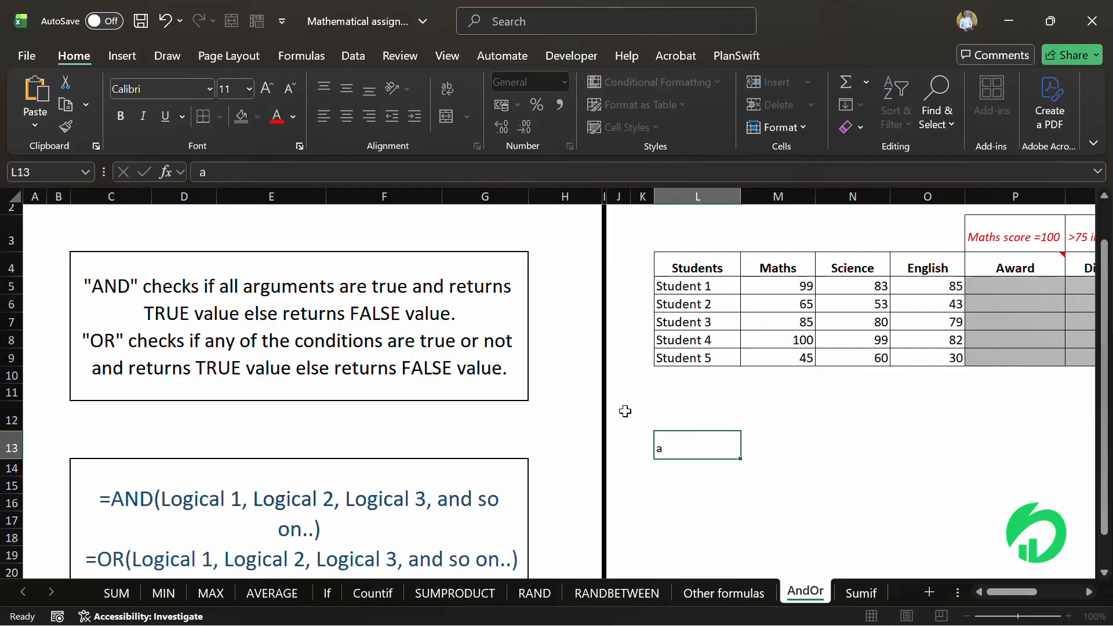
pyautogui.press('Tab')
pyautogui.write('A')
pyautogui.press('Tab')
pyautogui.write('A')
pyautogui.press('Tab')
pyautogui.write('A')
pyautogui.press('Tab')
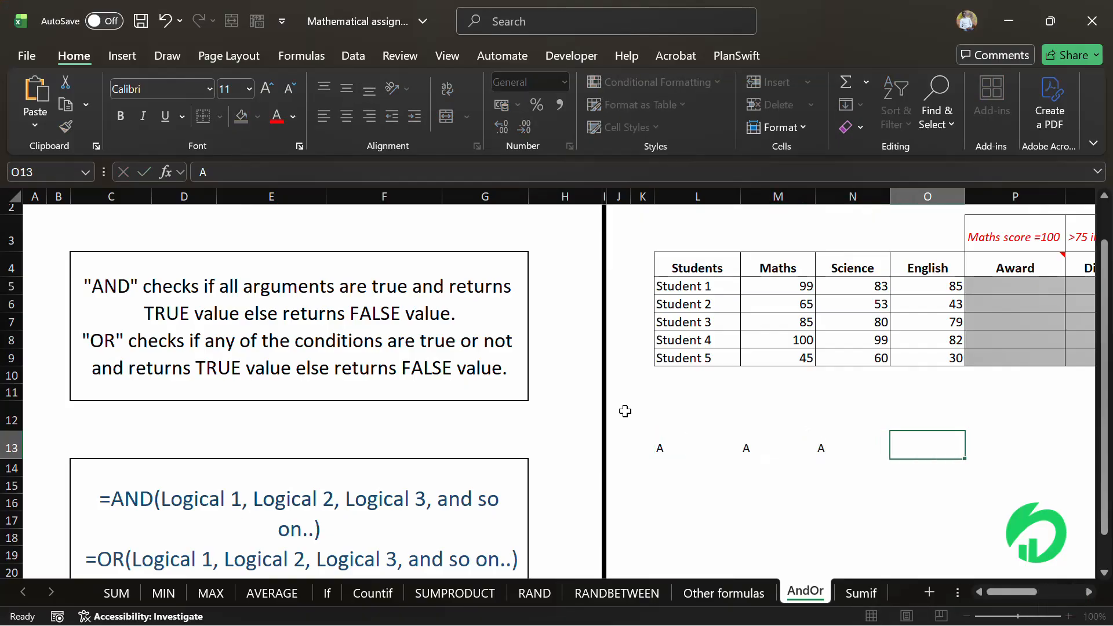
pyautogui.write('A')
pyautogui.press('Tab')
pyautogui.write('A')
pyautogui.press('Tab')
pyautogui.write('A')
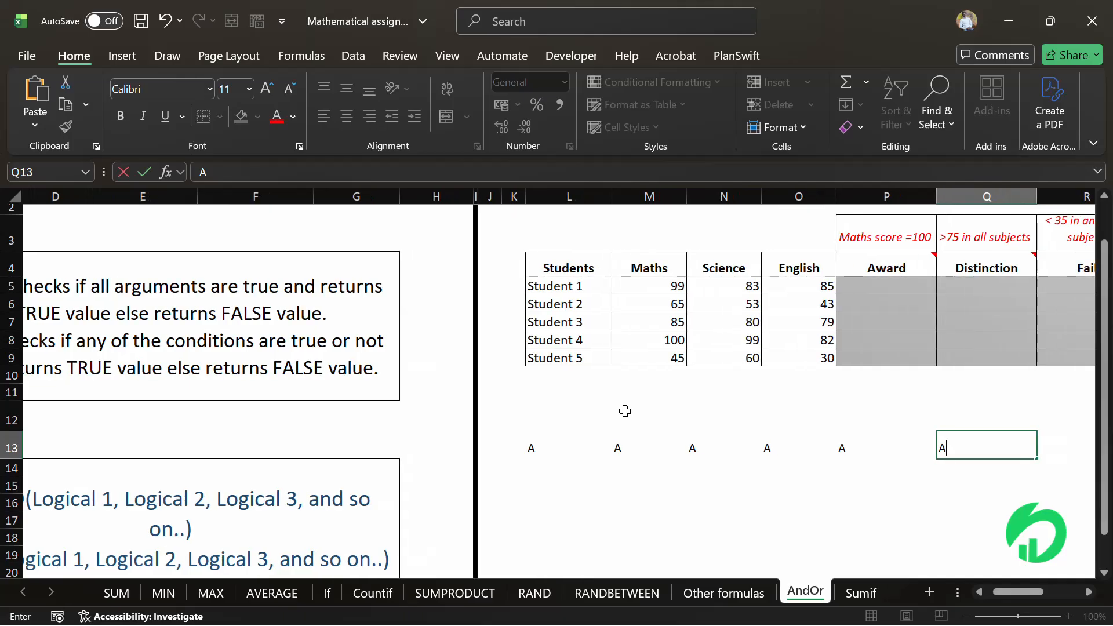
pyautogui.press('Down')
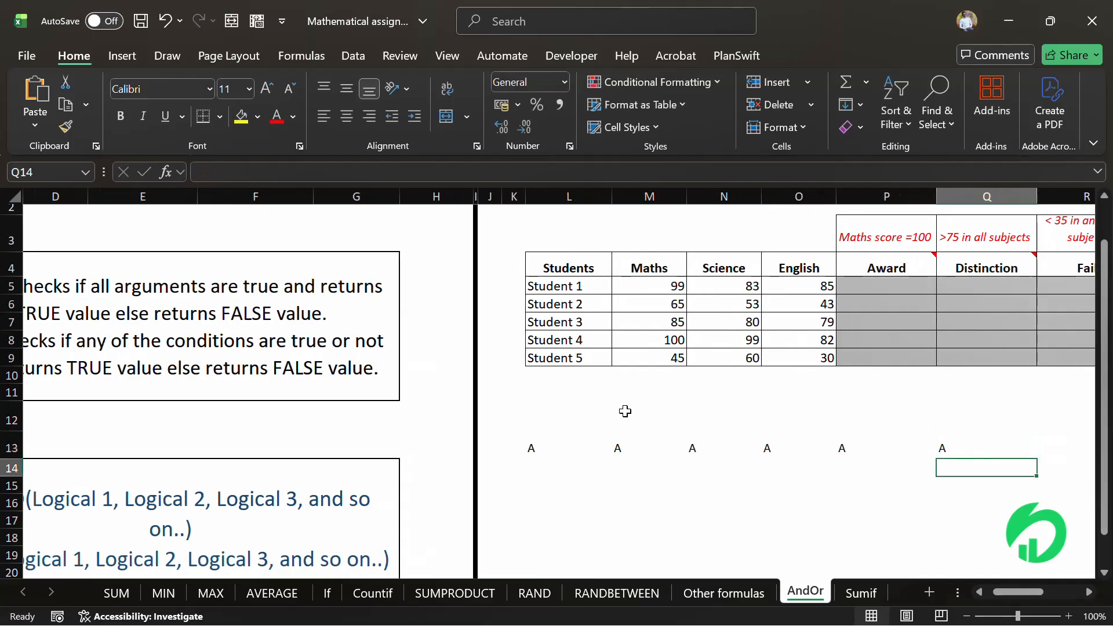
pyautogui.press('Up')
pyautogui.press('Delete')
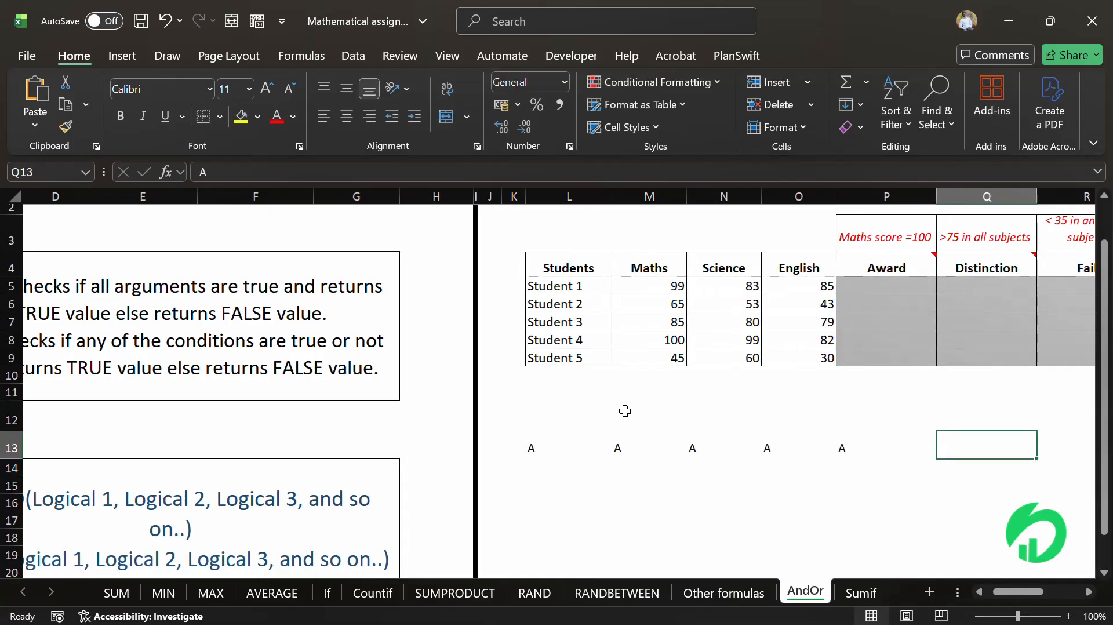
# Enter the letter A in cells L15 to O15 and the letter C in P15
pyautogui.click(536, 480)
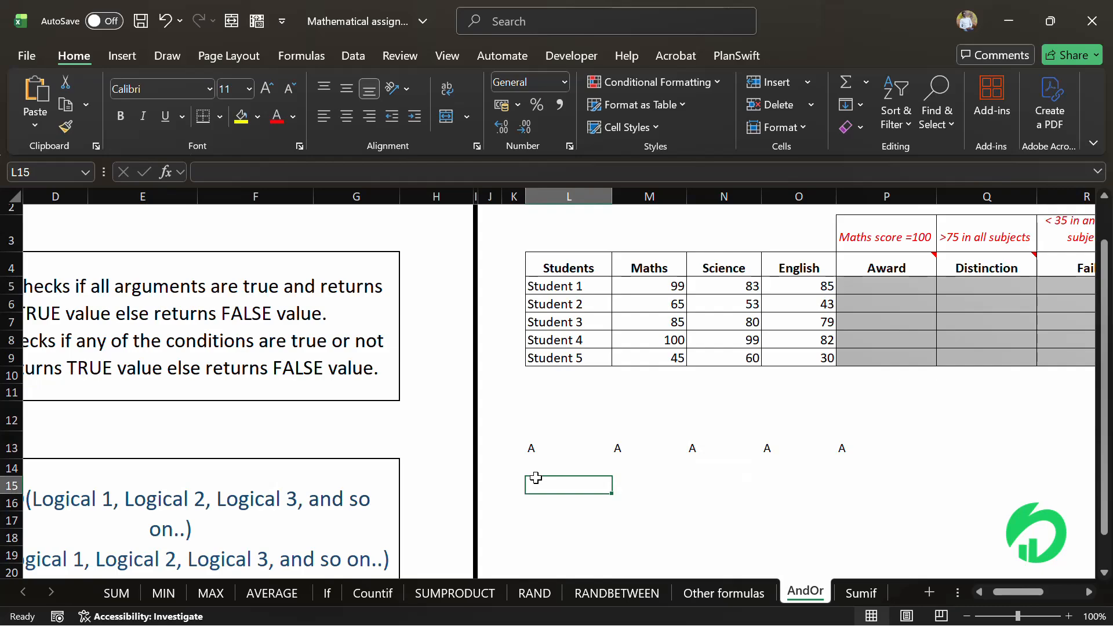
pyautogui.write('A')
pyautogui.press('Tab')
pyautogui.write('A')
pyautogui.press('Tab')
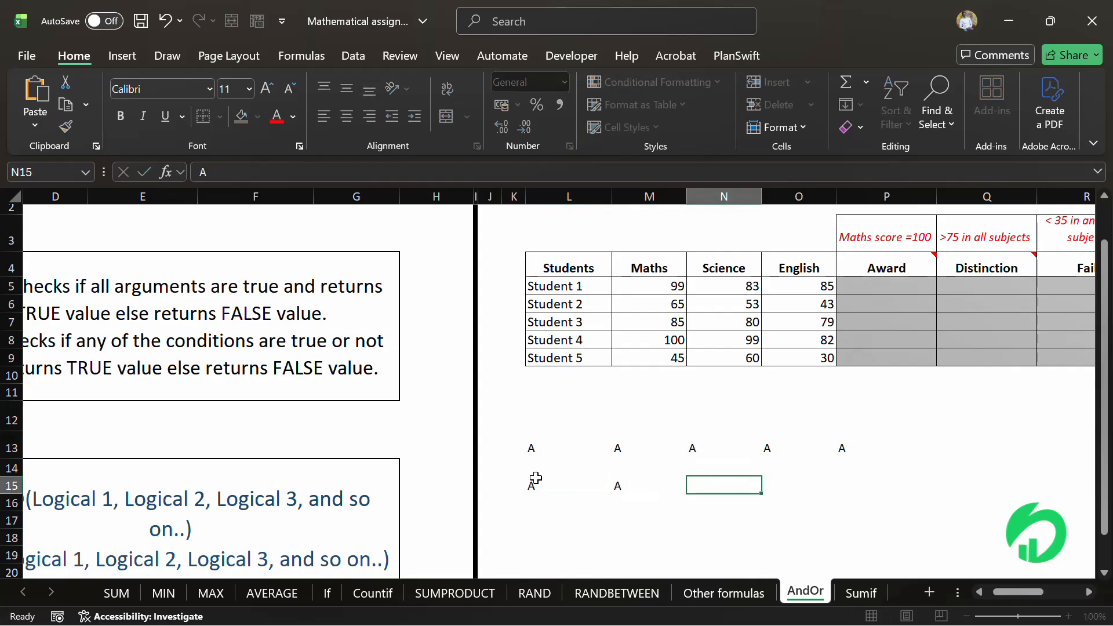
pyautogui.write('A')
pyautogui.press('Tab')
pyautogui.write('A')
pyautogui.press('Tab')
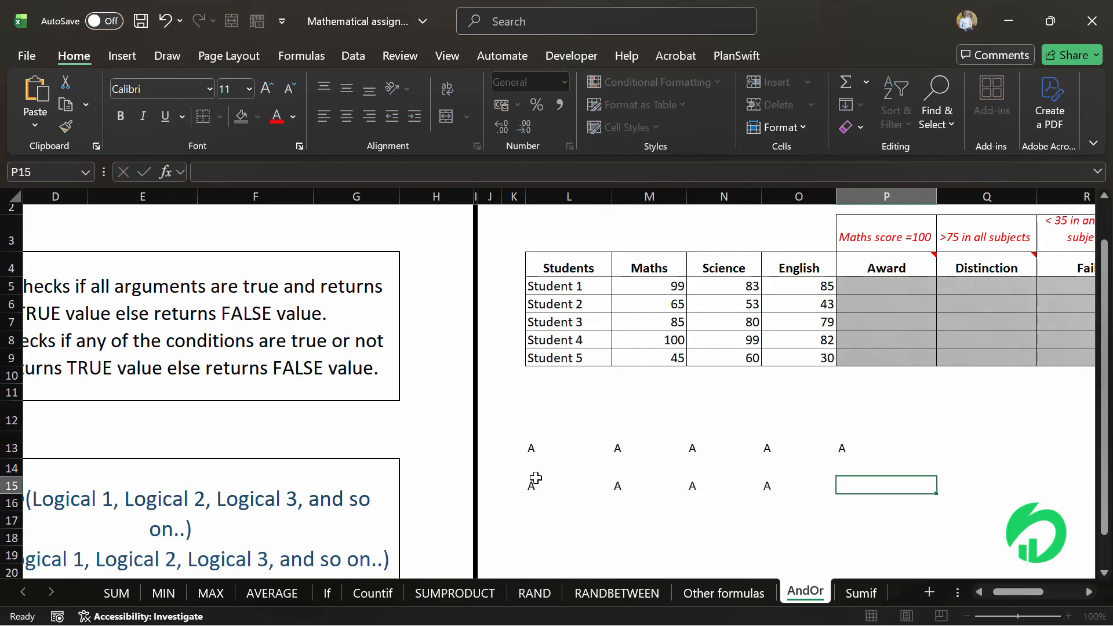
pyautogui.write('C')
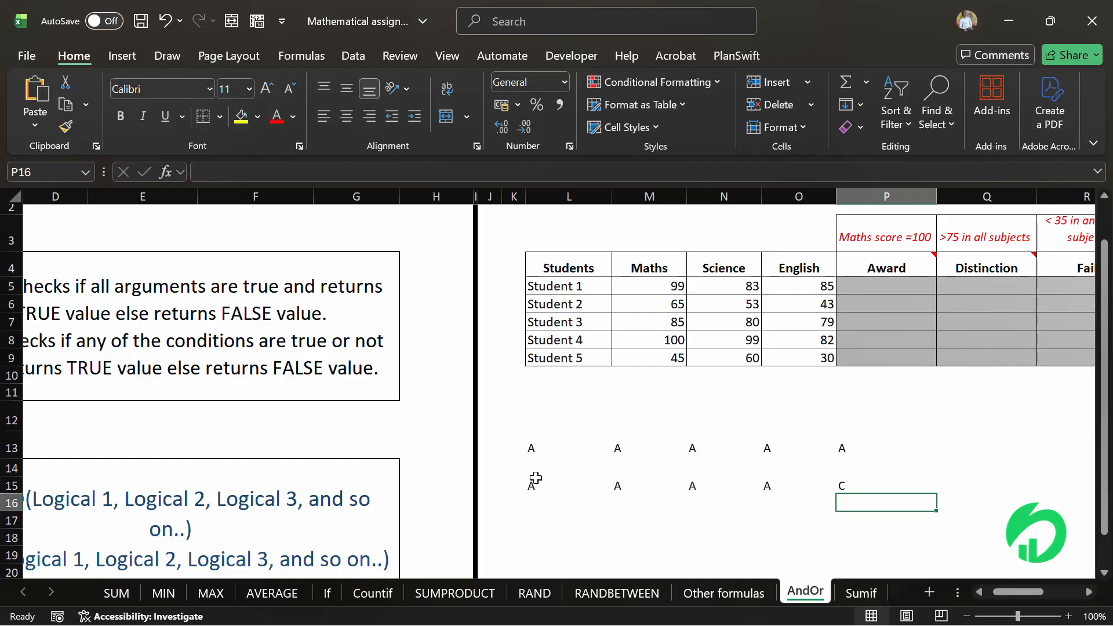
# Compare the example letters in rows 13 and 15 across columns L to P to see which row matches throughout
pyautogui.press('Up')
pyautogui.press('Up')
pyautogui.press('Right')
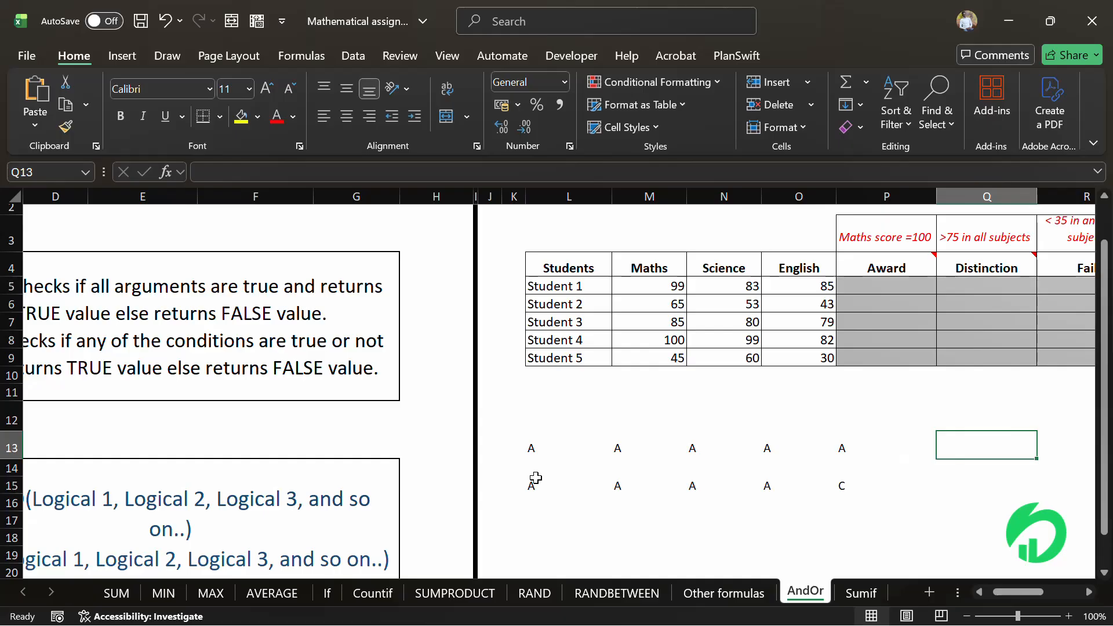
pyautogui.moveTo(529, 449); pyautogui.dragTo(798, 437)
pyautogui.write('A\tA\tA\tA')
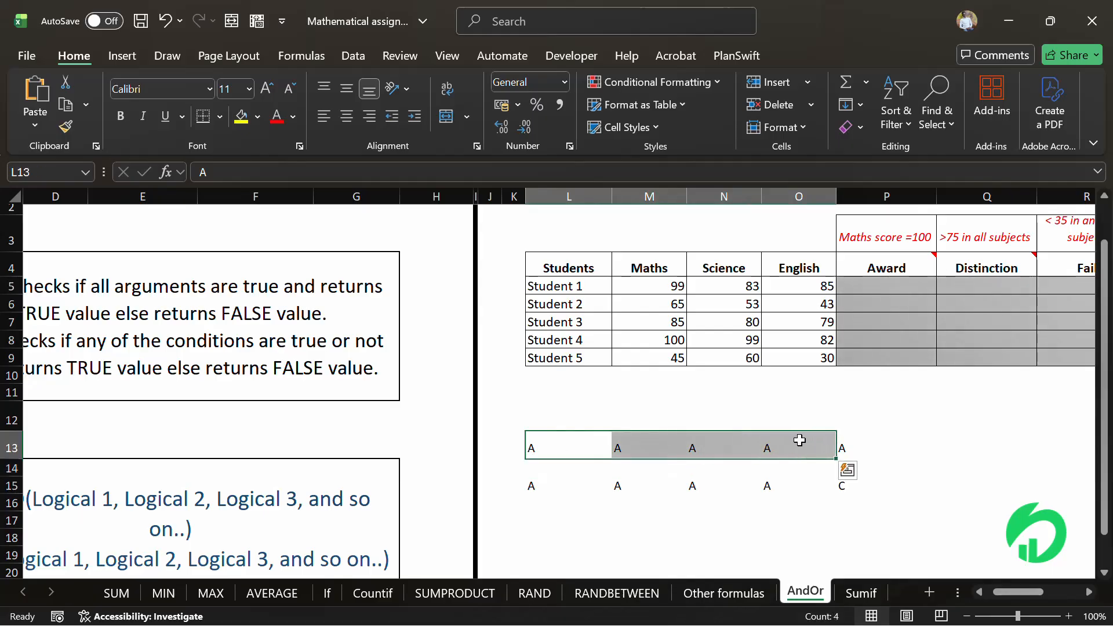
pyautogui.click(907, 452)
pyautogui.rightClick(907, 453)
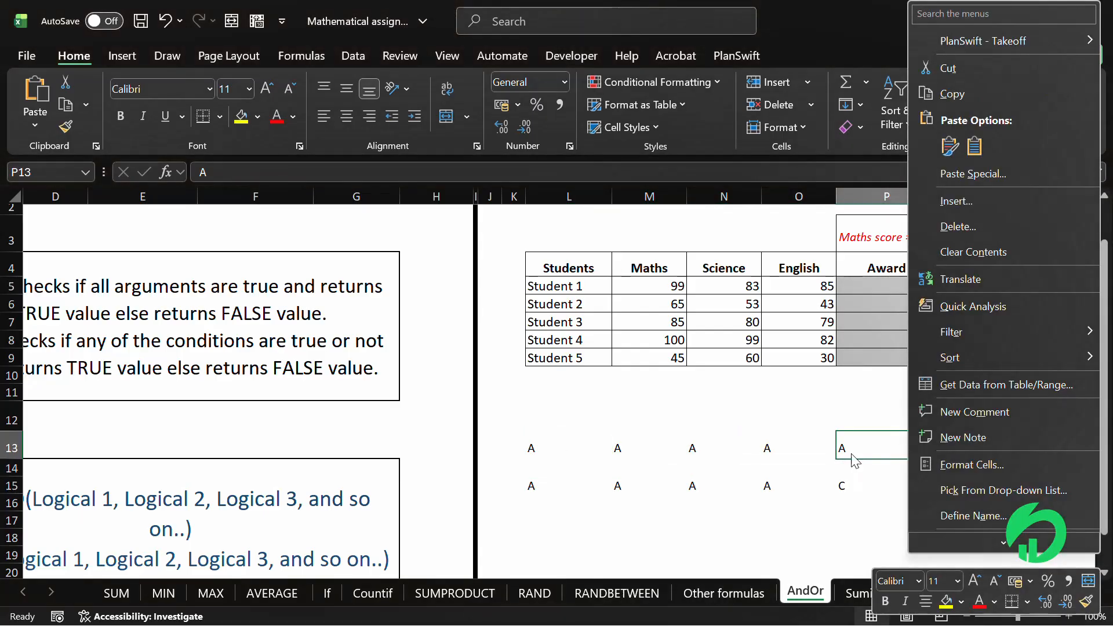
pyautogui.press('Escape')
pyautogui.click(956, 446)
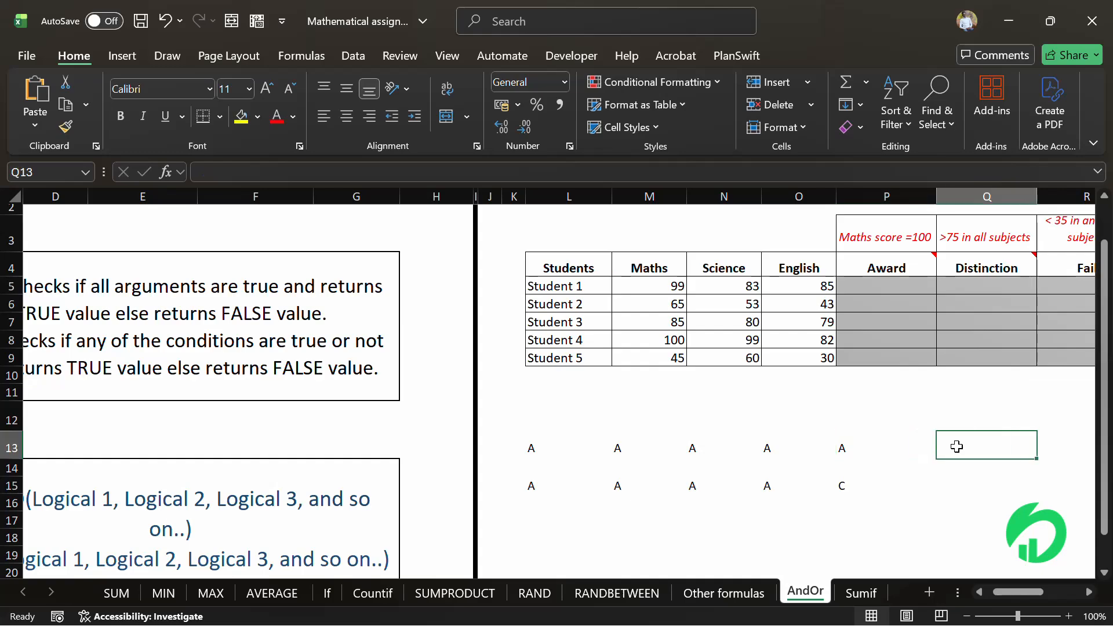
pyautogui.click(940, 490)
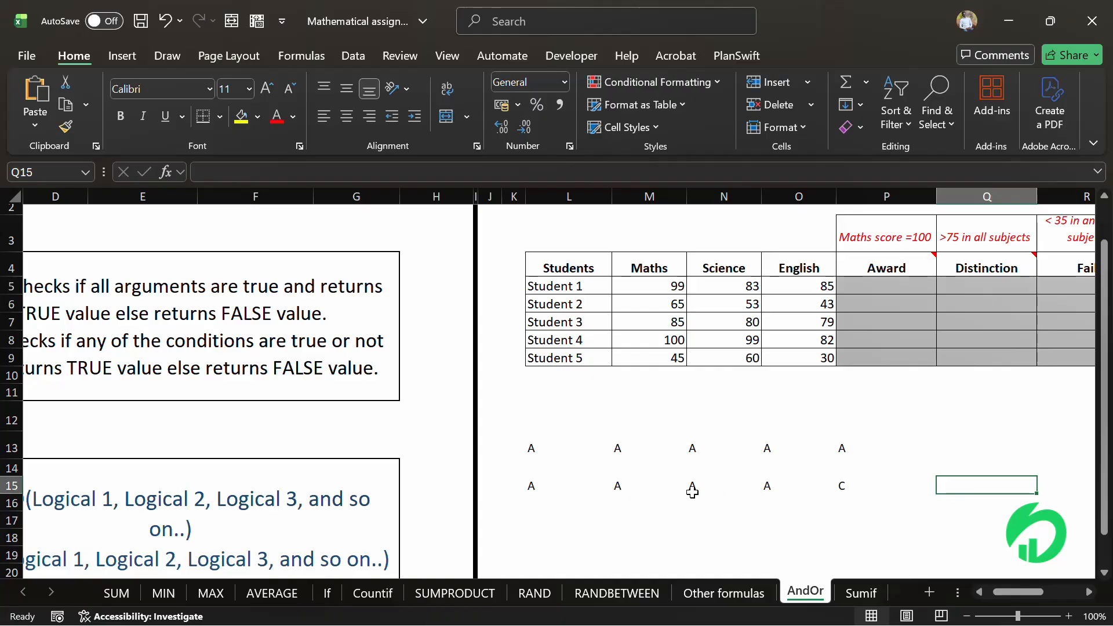
pyautogui.click(536, 487)
pyautogui.moveTo(613, 492); pyautogui.dragTo(761, 486)
pyautogui.click(786, 480)
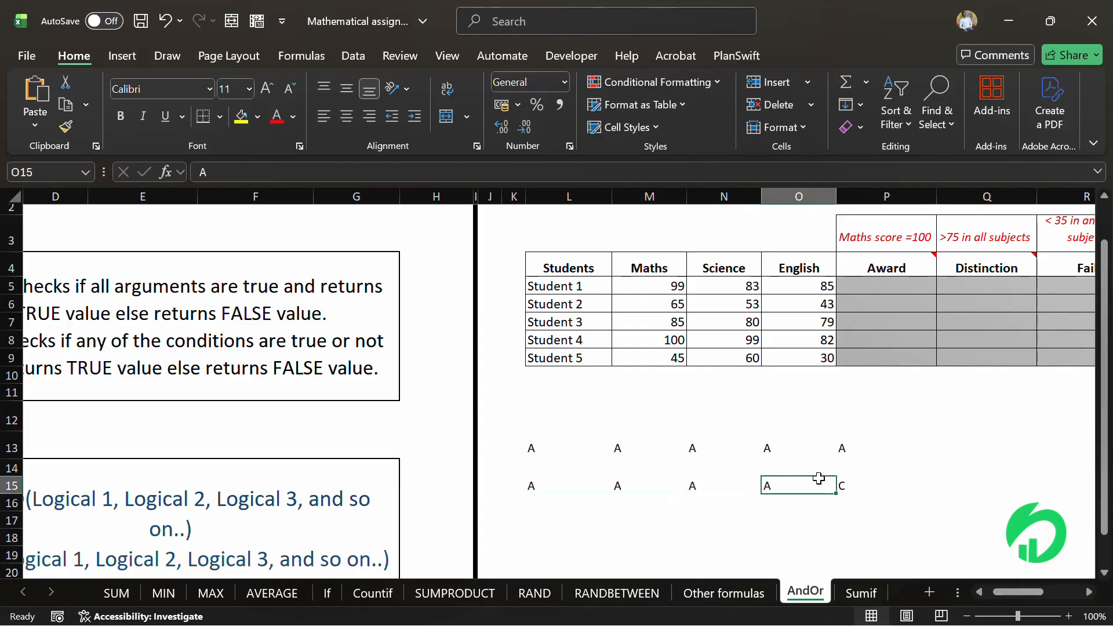
pyautogui.click(856, 484)
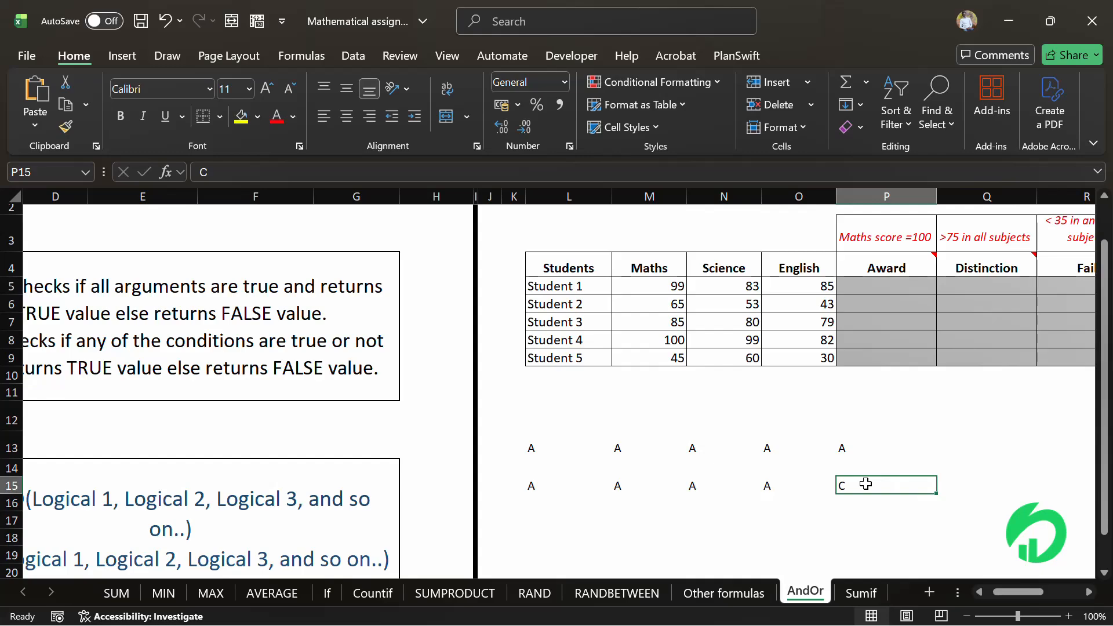
pyautogui.press('Up')
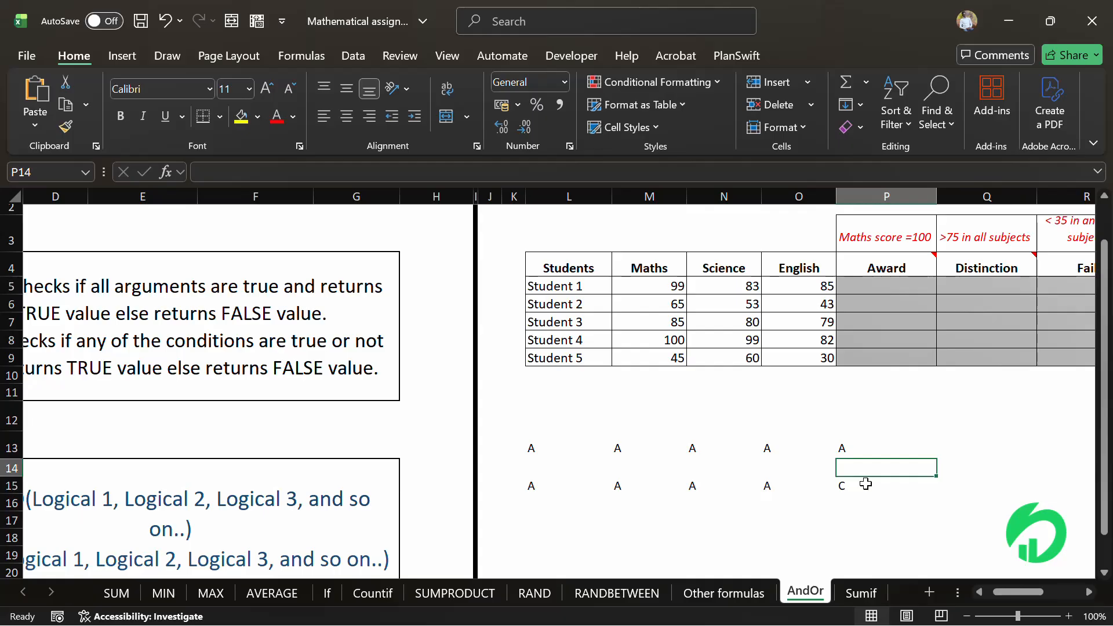
# Enter the formula =M5=100 in P5 to test whether Student 1 earns the Award
pyautogui.hscroll(4, 866, 484)
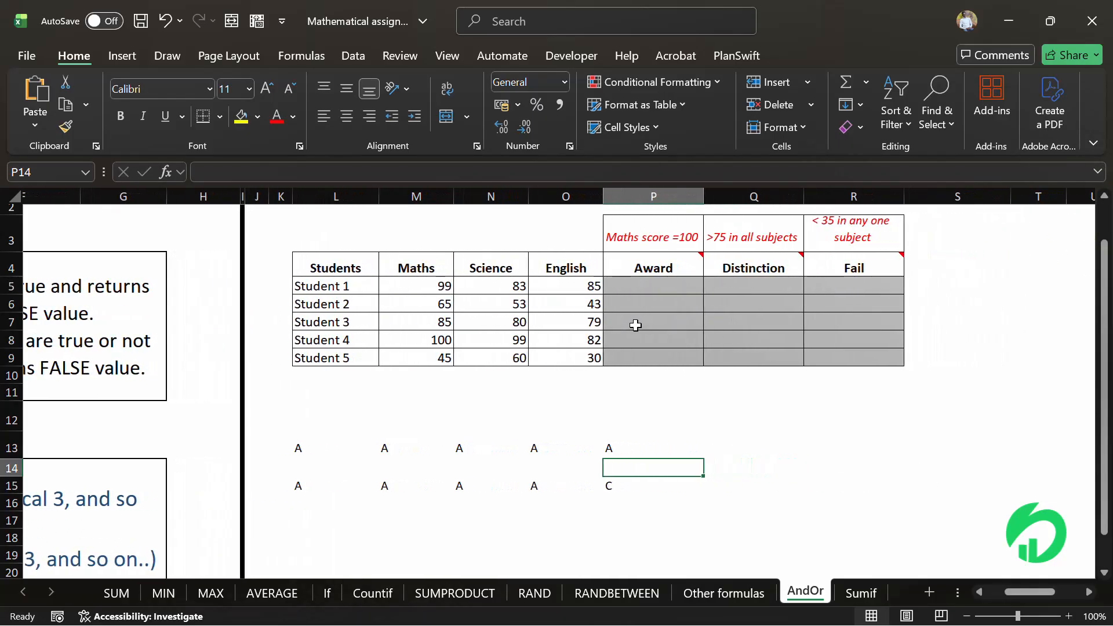
pyautogui.click(628, 290)
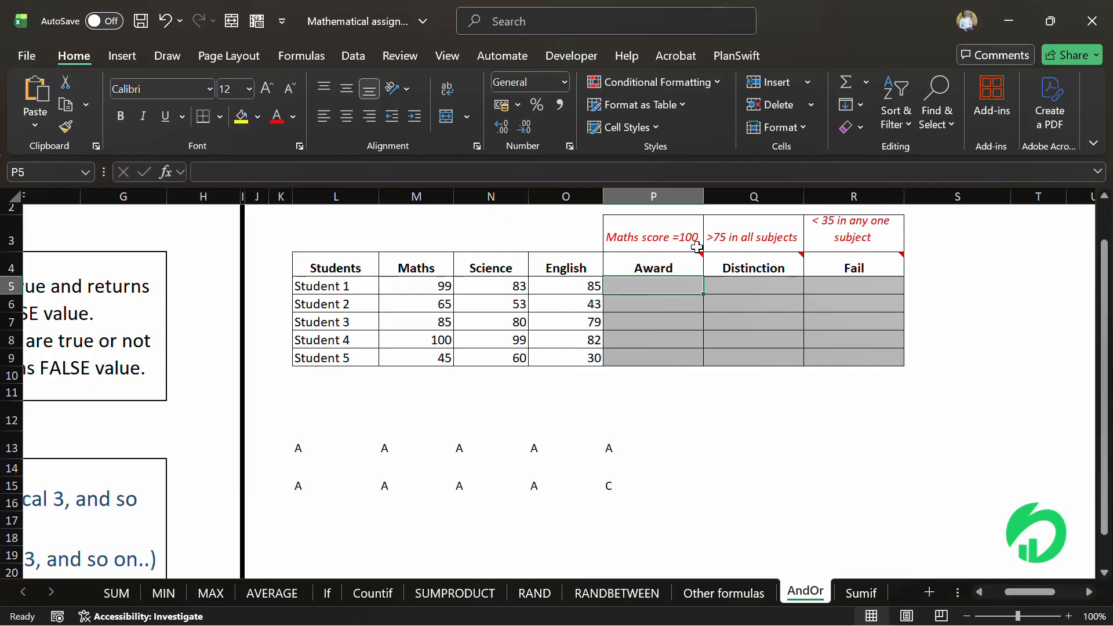
pyautogui.moveTo(700, 253)
pyautogui.write('=')
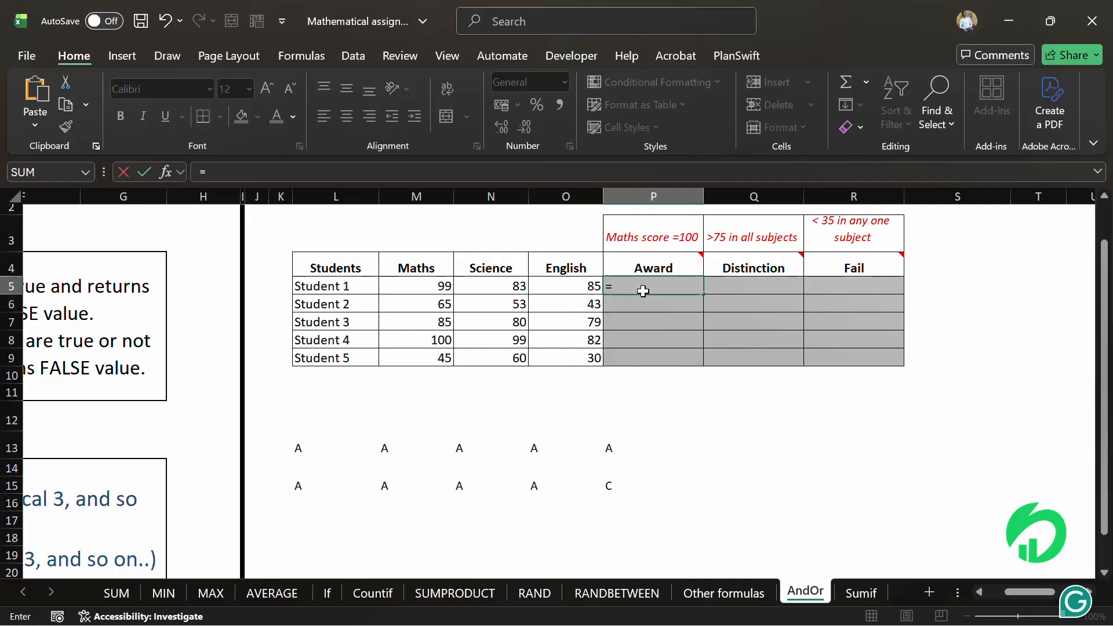
pyautogui.click(436, 285)
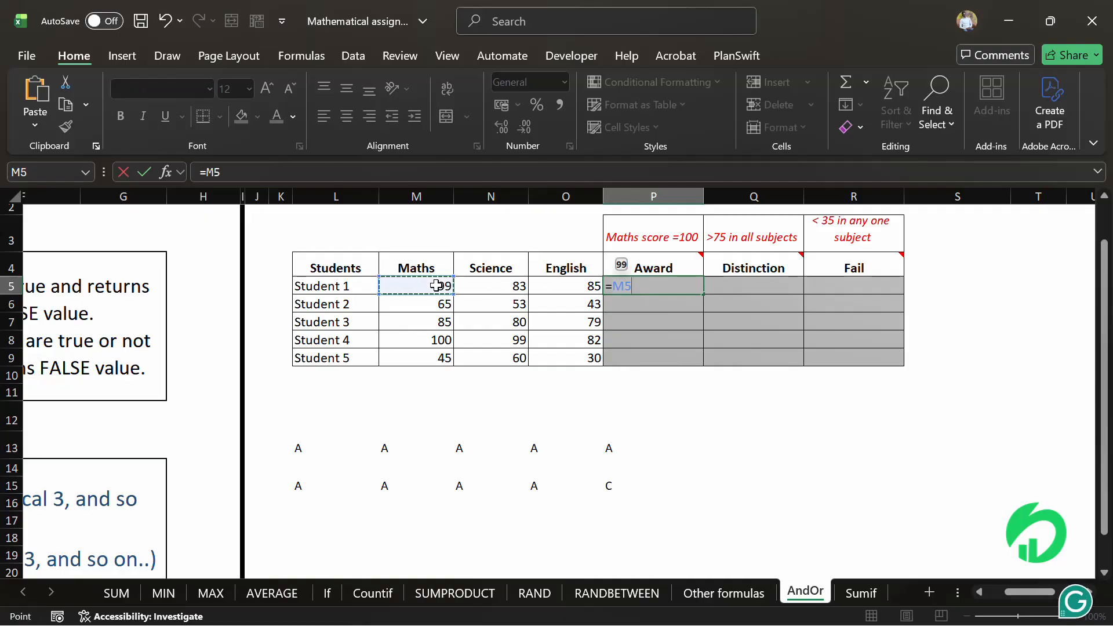
pyautogui.write('=100')
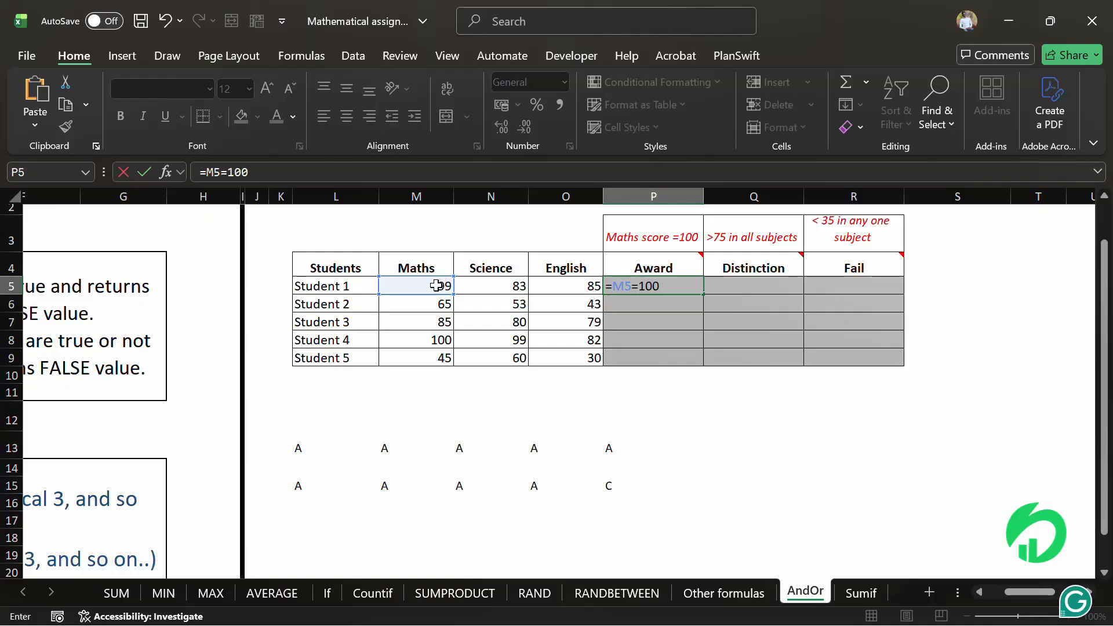
pyautogui.press('Return')
# Check the Award formula against Student 1's Maths score and fill it down to P9 for the remaining students
pyautogui.click(646, 287)
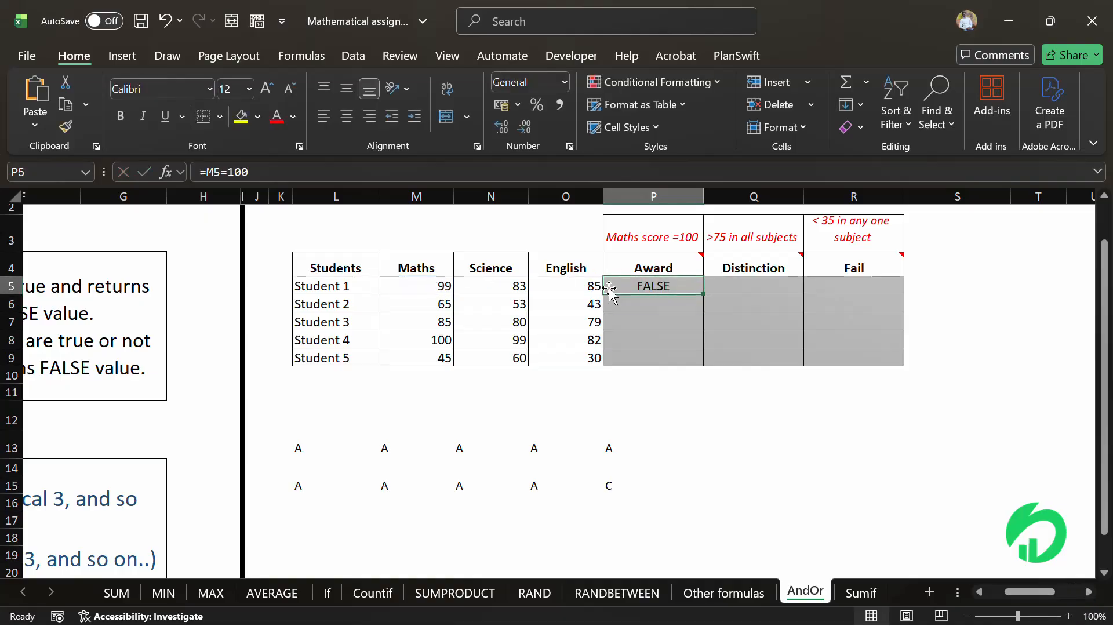
pyautogui.click(442, 290)
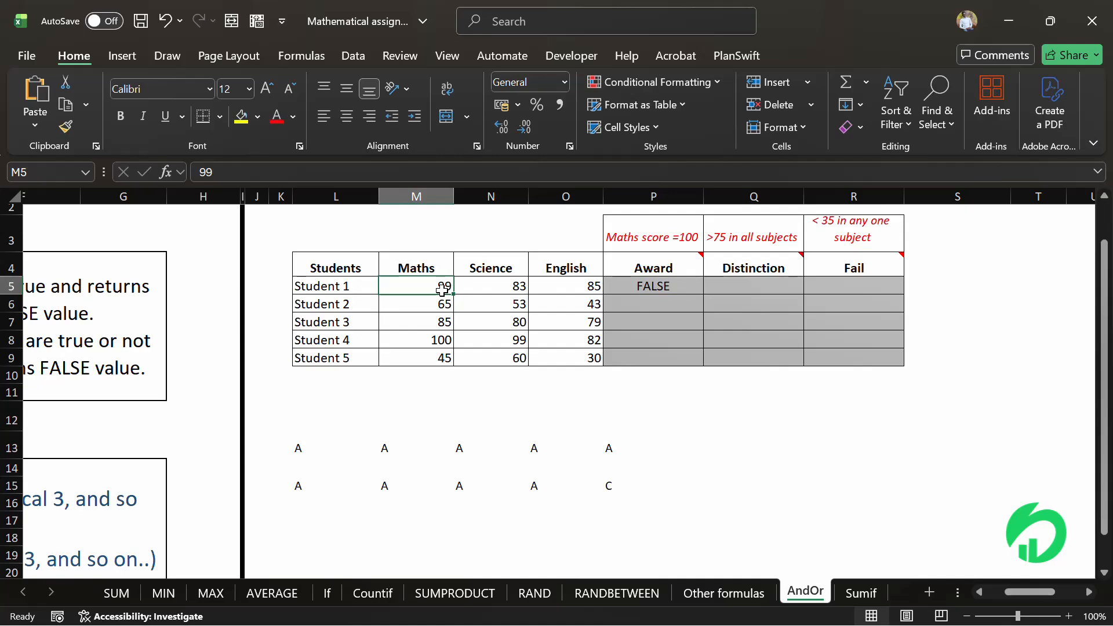
pyautogui.click(653, 285)
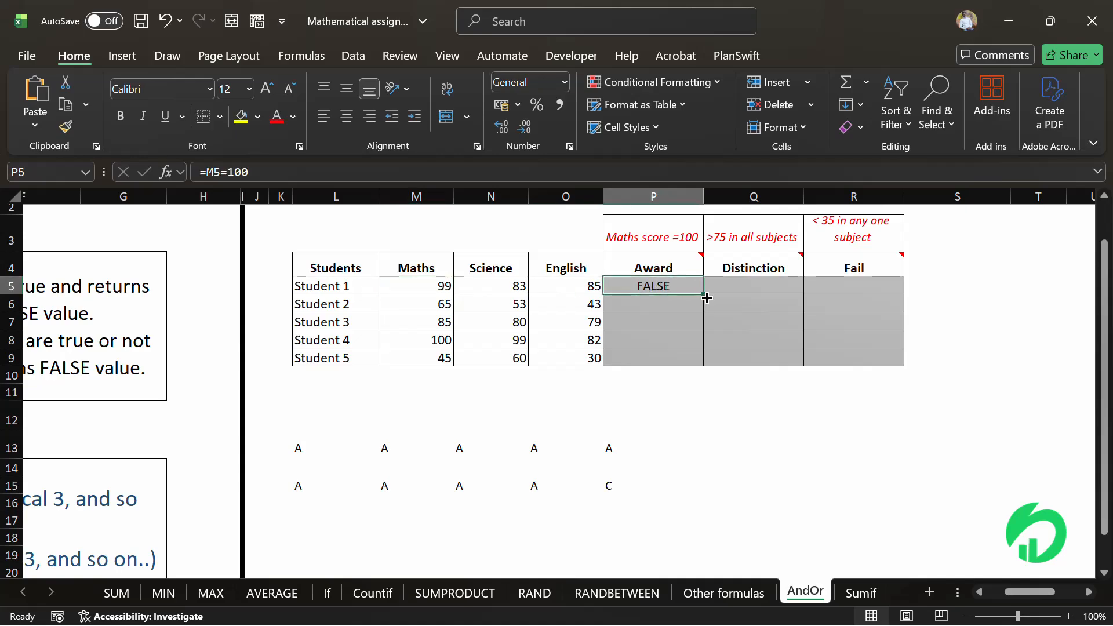
pyautogui.doubleClick(705, 295)
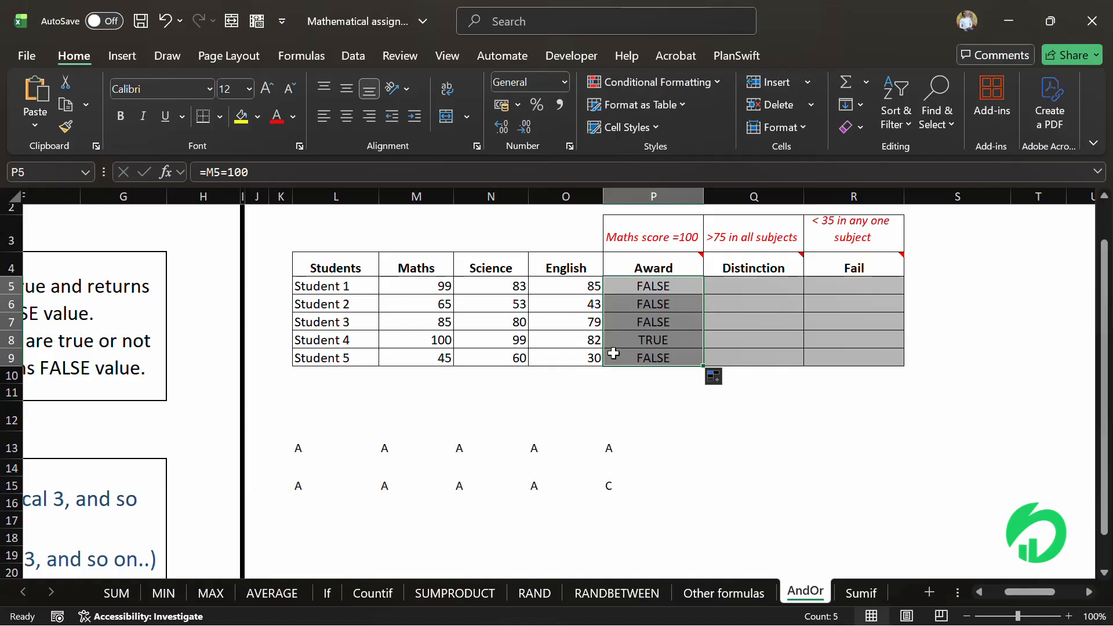
# Highlight Award cells P5:P9 containing the text True using Green Fill with Dark Green Text, and check Student 4's result against the Maths score
pyautogui.click(675, 91)
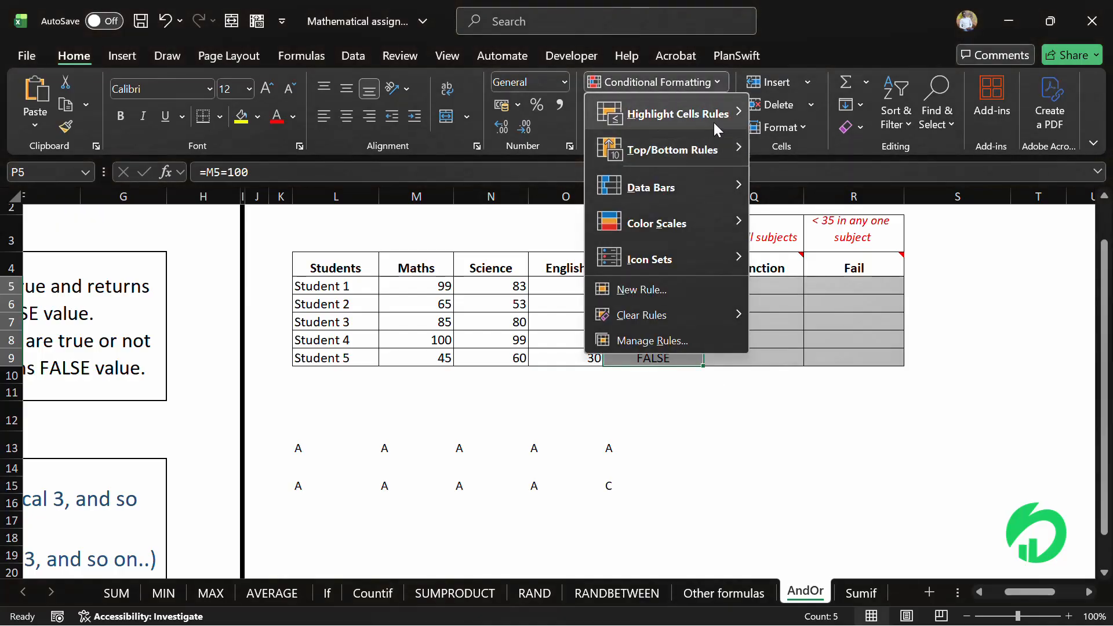
pyautogui.moveTo(714, 123)
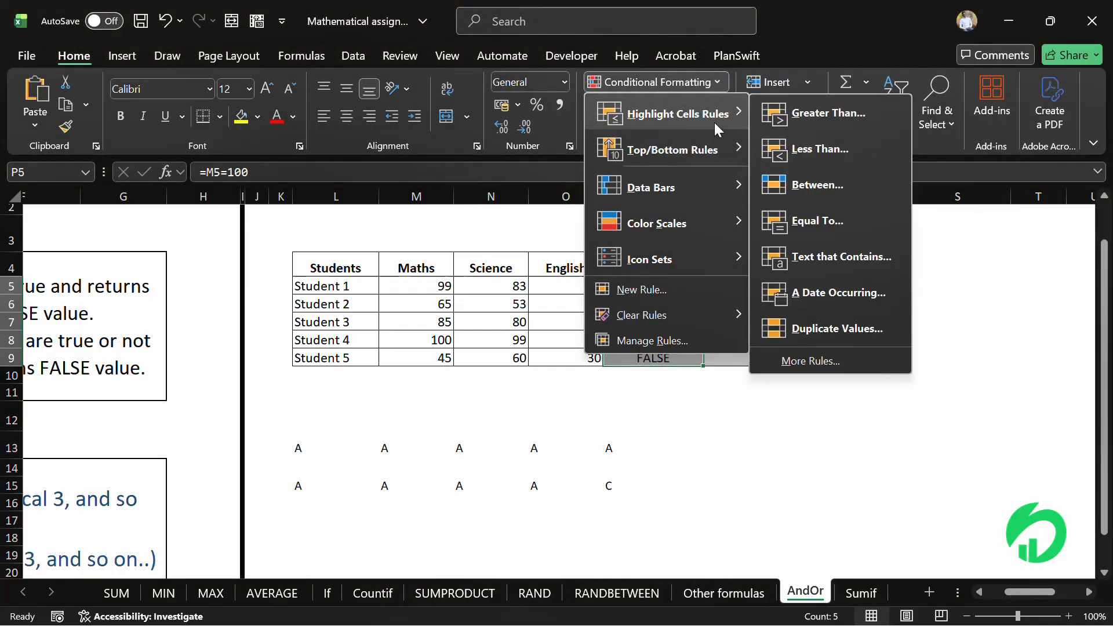
pyautogui.click(831, 256)
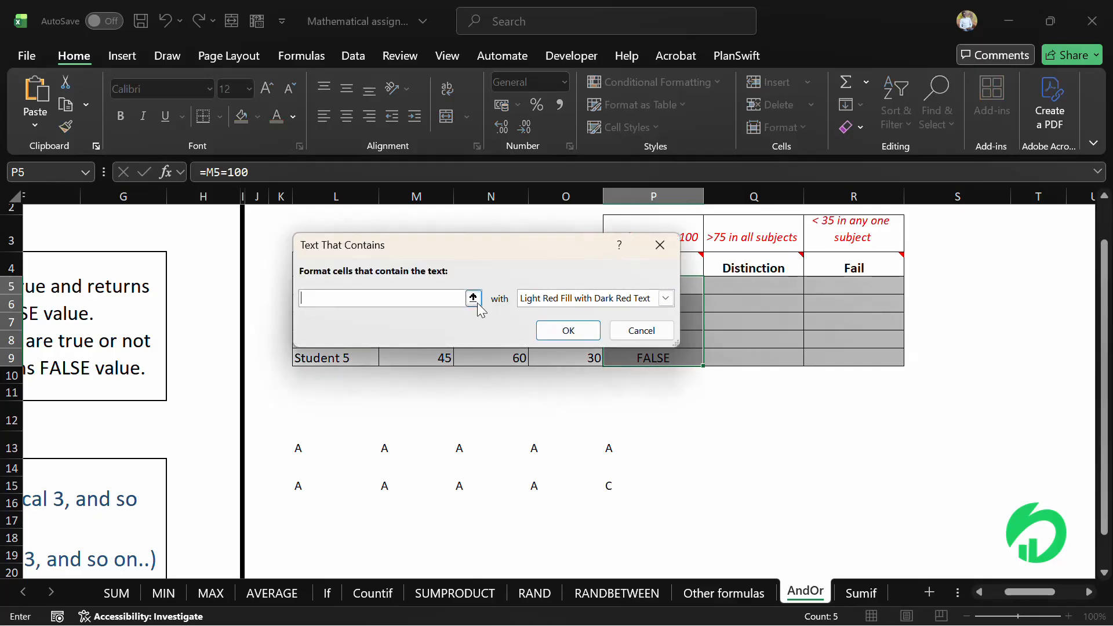
pyautogui.write('tRU')
pyautogui.press('BackSpace')
pyautogui.press('BackSpace')
pyautogui.press('BackSpace')
pyautogui.click(568, 299)
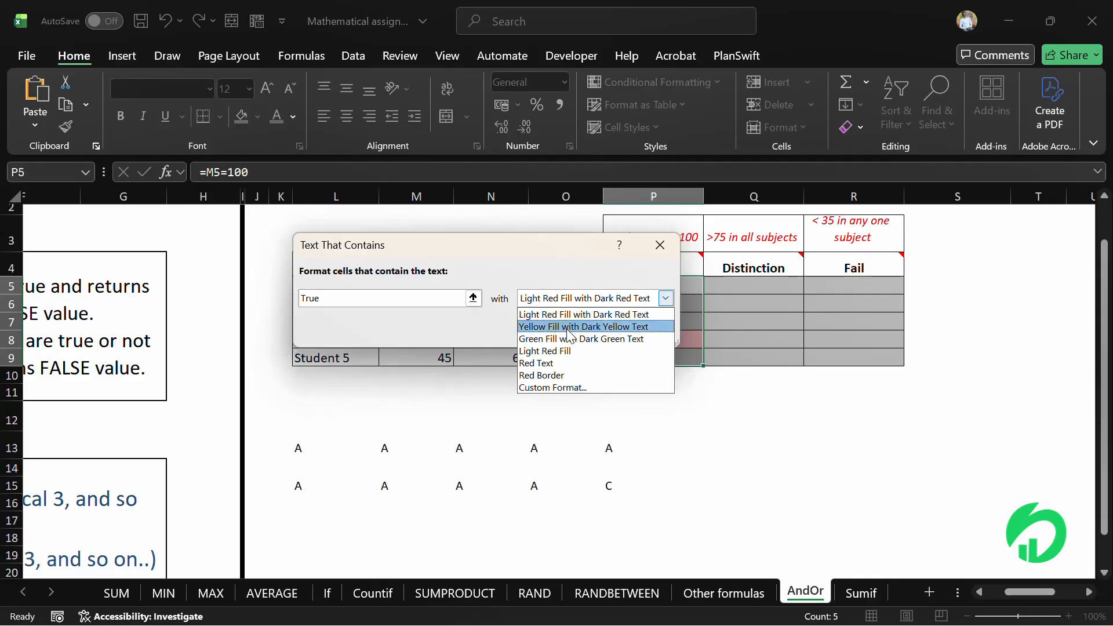
pyautogui.click(570, 339)
pyautogui.click(567, 328)
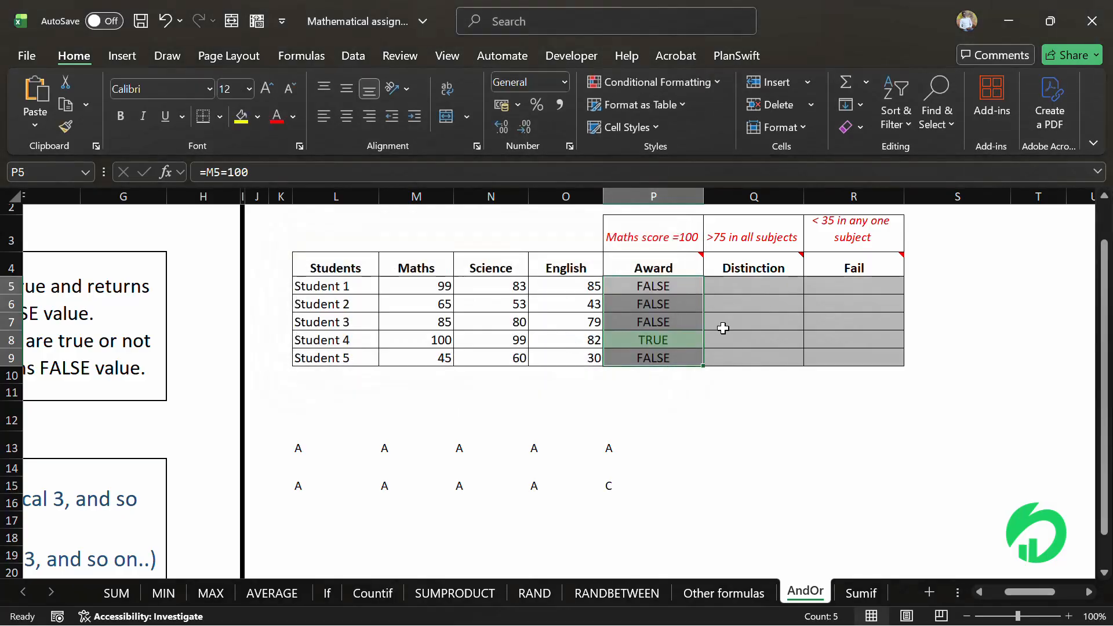
pyautogui.click(723, 328)
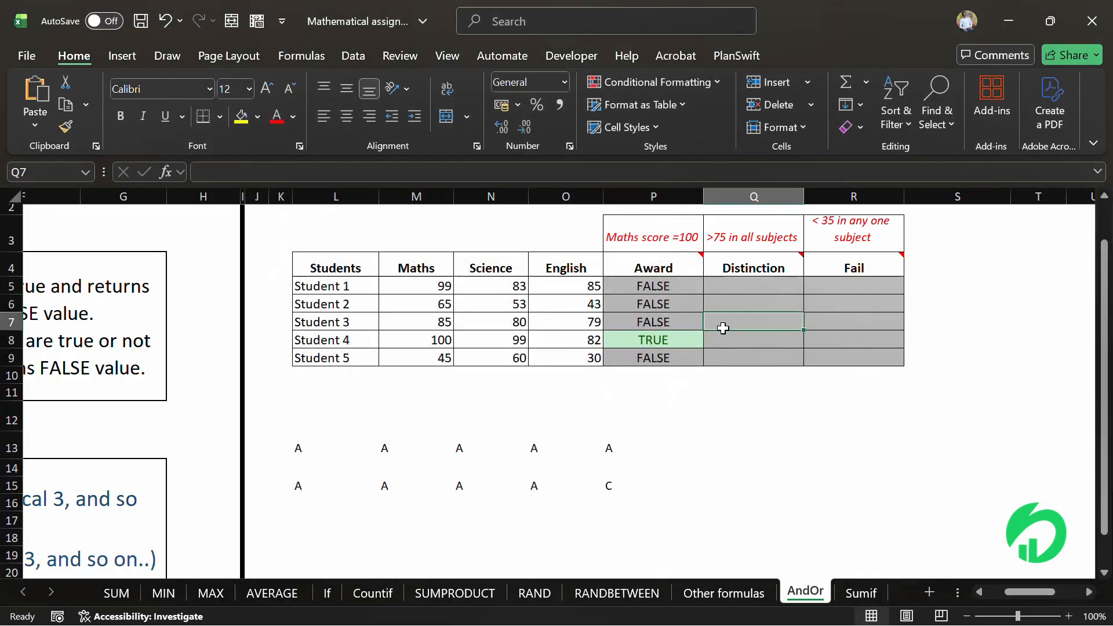
pyautogui.click(666, 346)
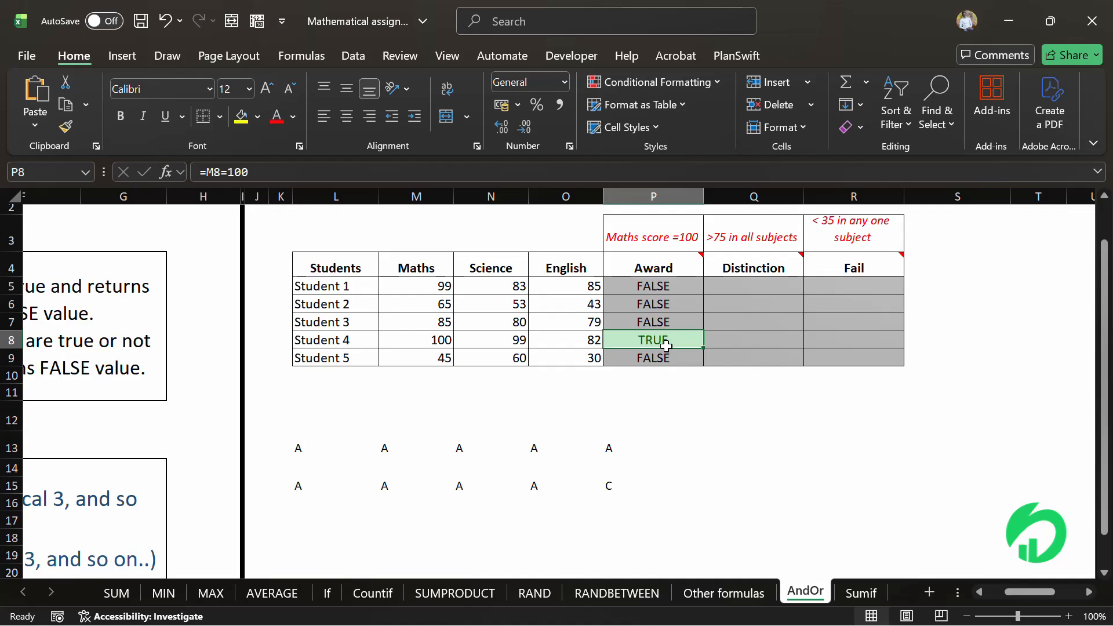
pyautogui.click(432, 346)
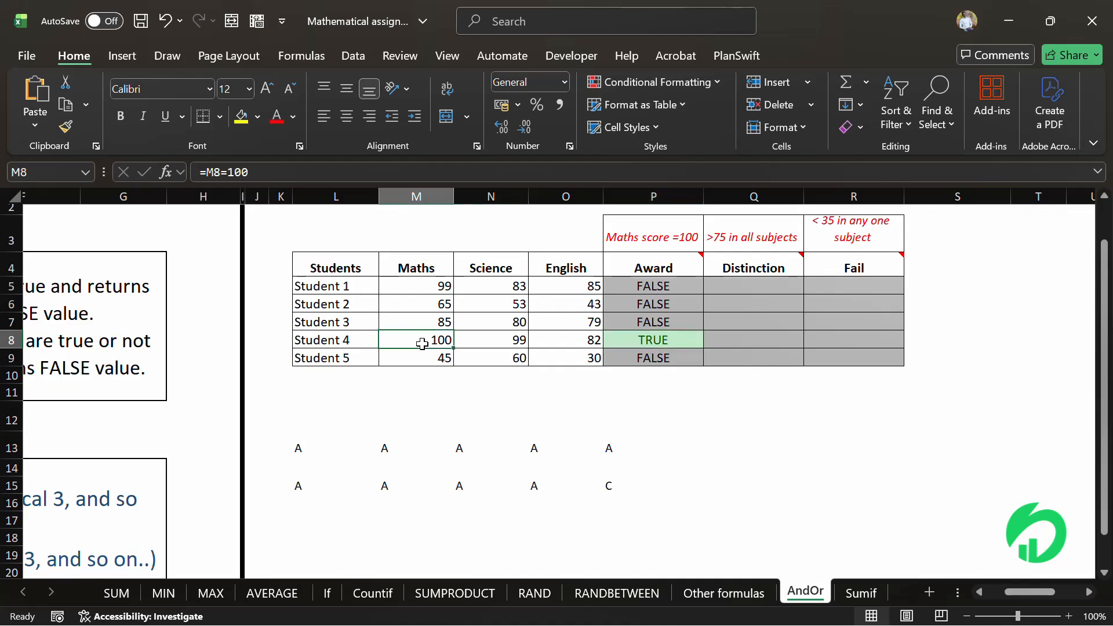
# Read the criterion note on the Distinction heading and select Student 1's Distinction cell, Q5
pyautogui.rightClick(421, 344)
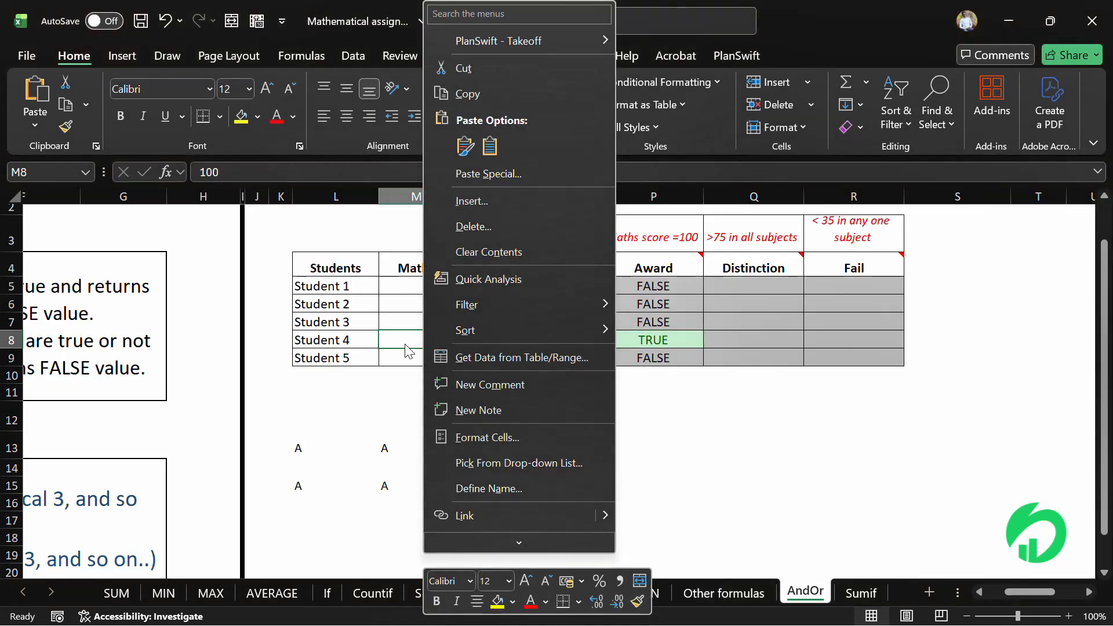
pyautogui.press('Escape')
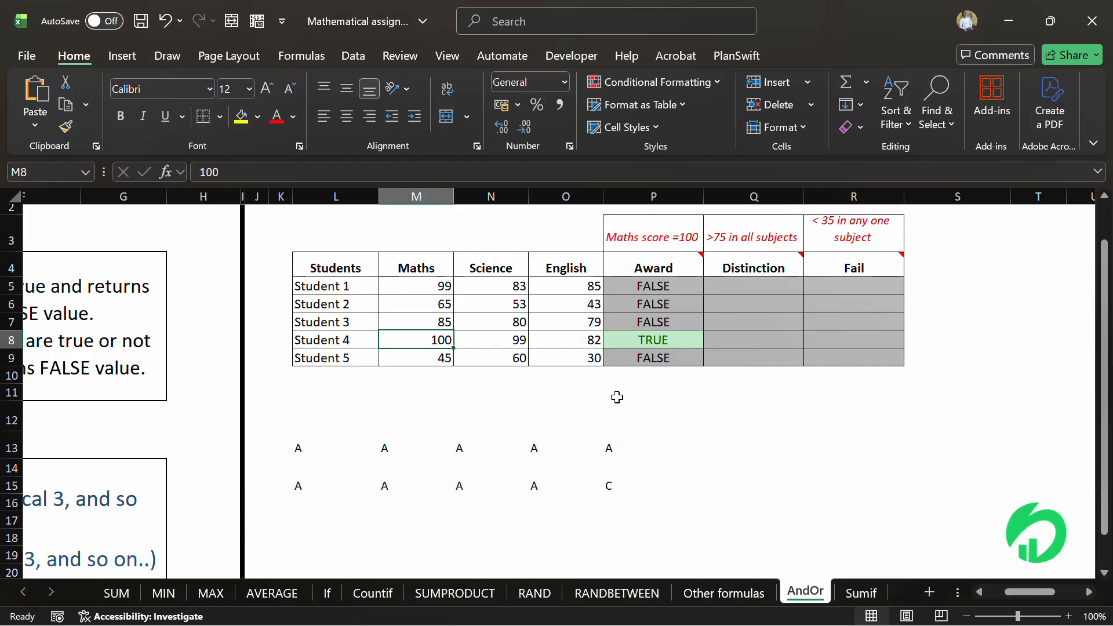
pyautogui.click(777, 287)
pyautogui.moveTo(764, 261)
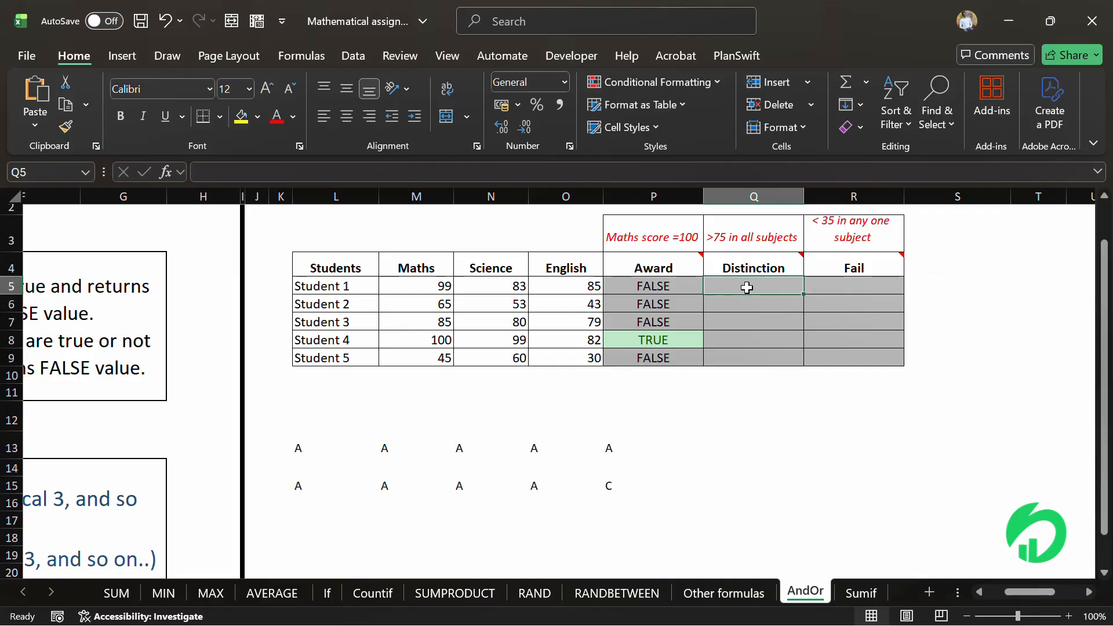
pyautogui.click(787, 262)
pyautogui.moveTo(788, 262)
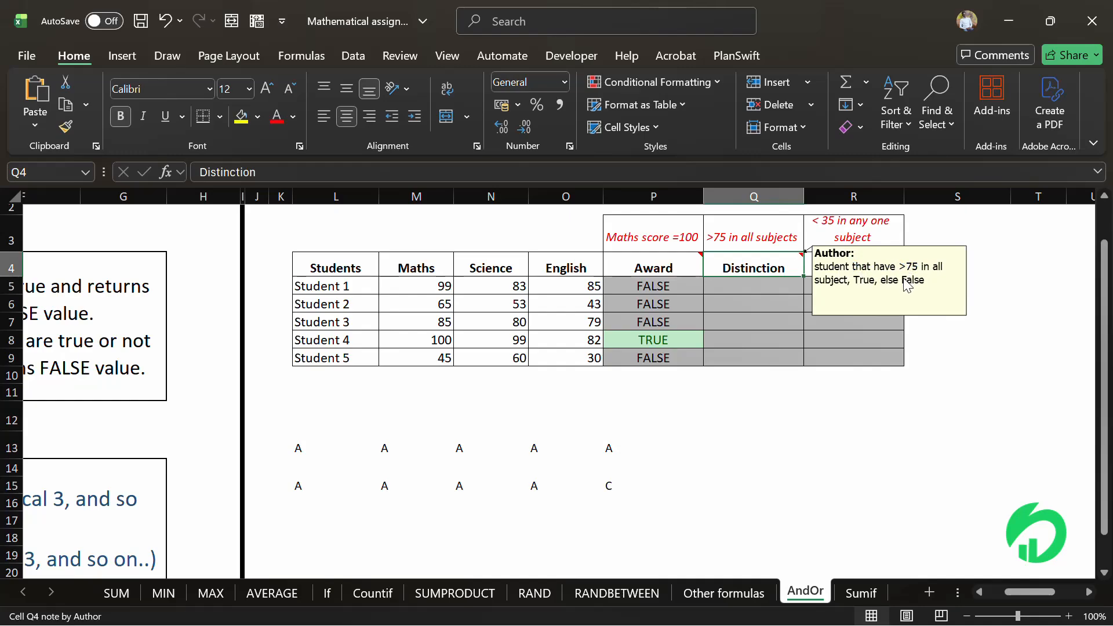
pyautogui.click(746, 283)
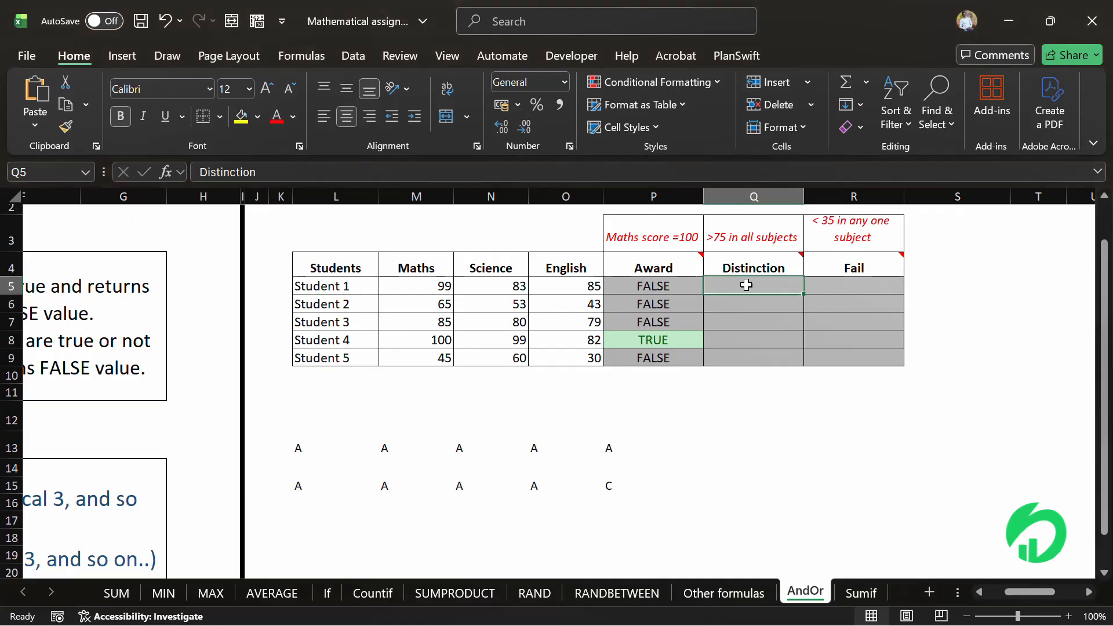
pyautogui.rightClick(747, 284)
pyautogui.click(682, 285)
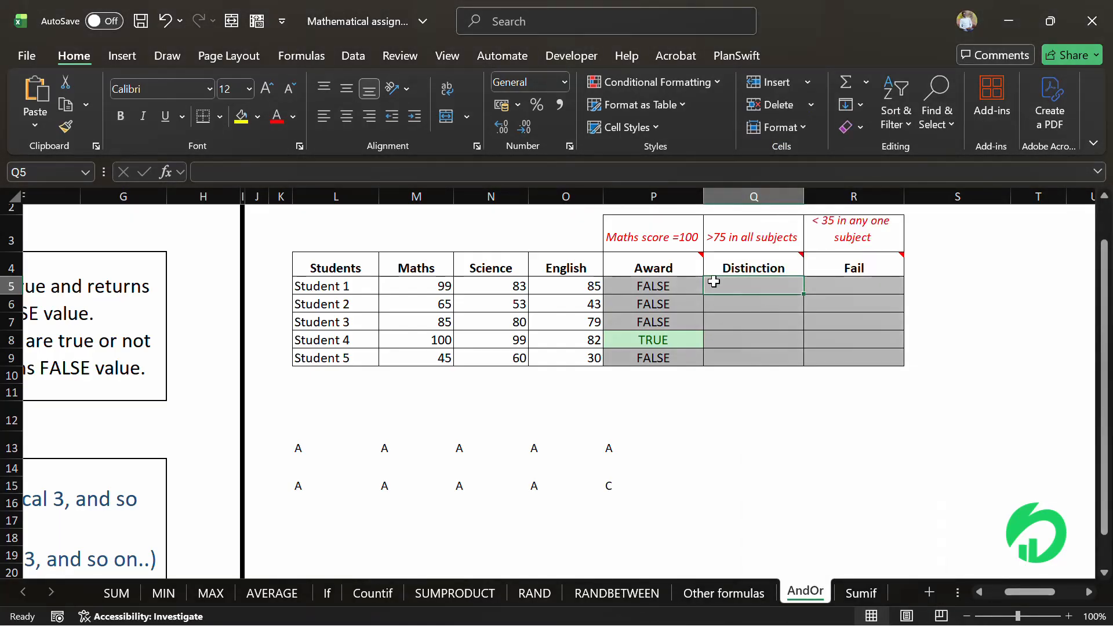
pyautogui.write('=')
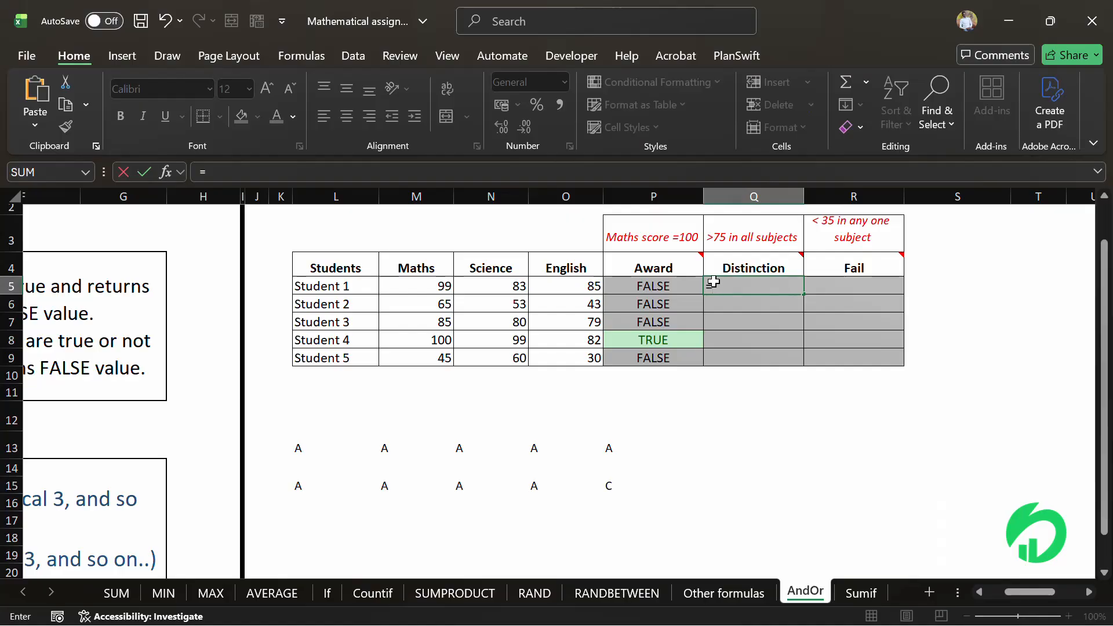
pyautogui.click(443, 288)
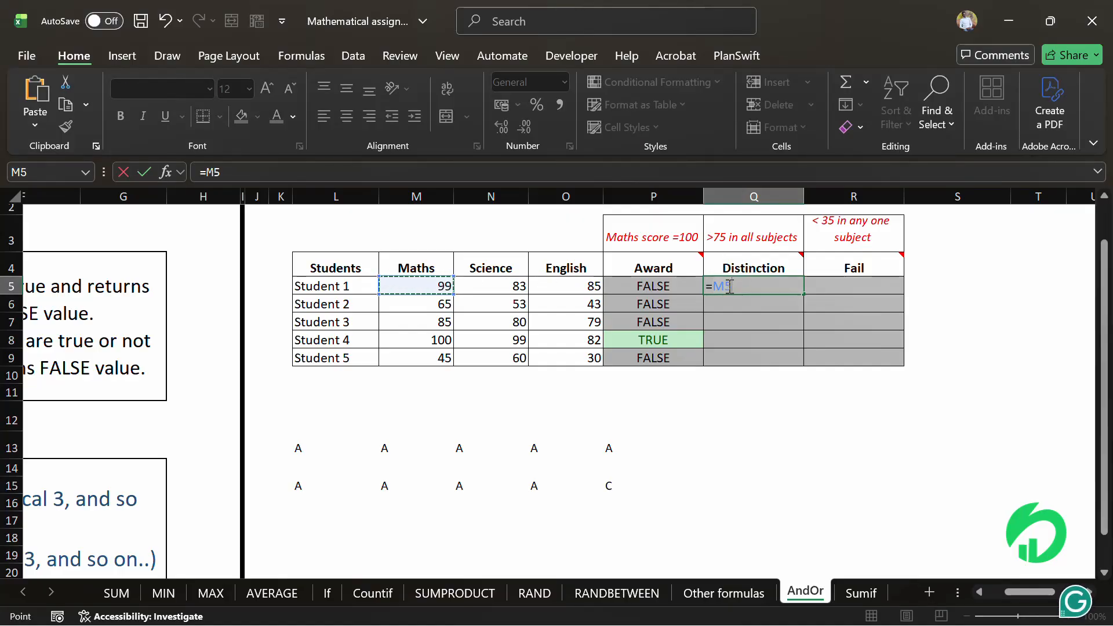
pyautogui.press('BackSpace')
pyautogui.press('BackSpace')
pyautogui.press('BackSpace')
# Enter the formula =AND(M5>75,N5>75,O5>75) in Q5 to test whether Student 1 scores above 75 in all subjects
pyautogui.write('=and')
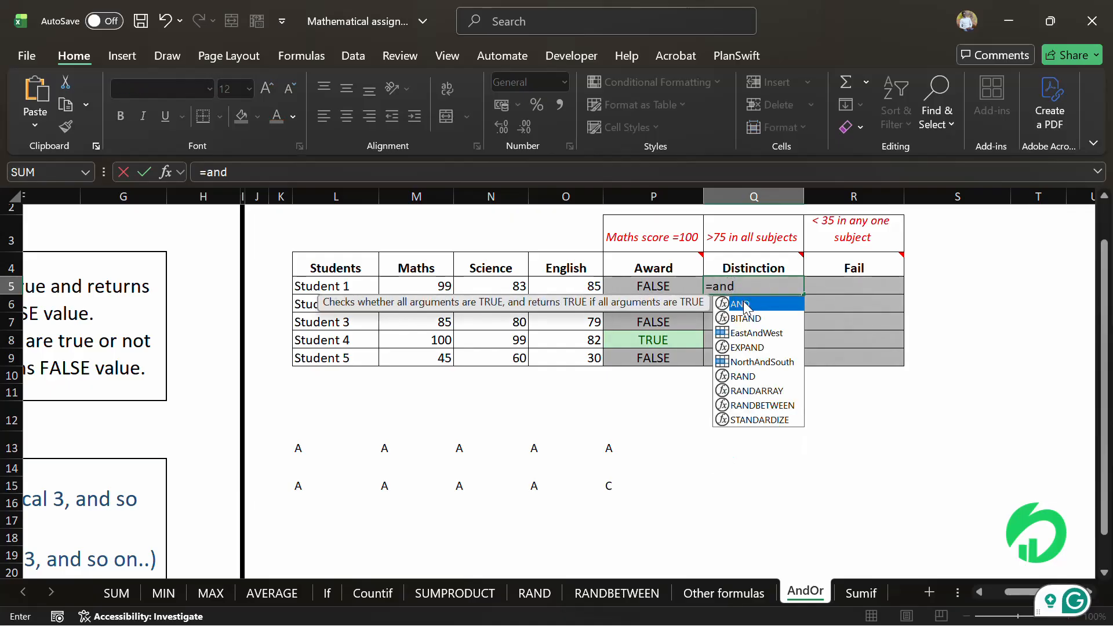
pyautogui.doubleClick(744, 304)
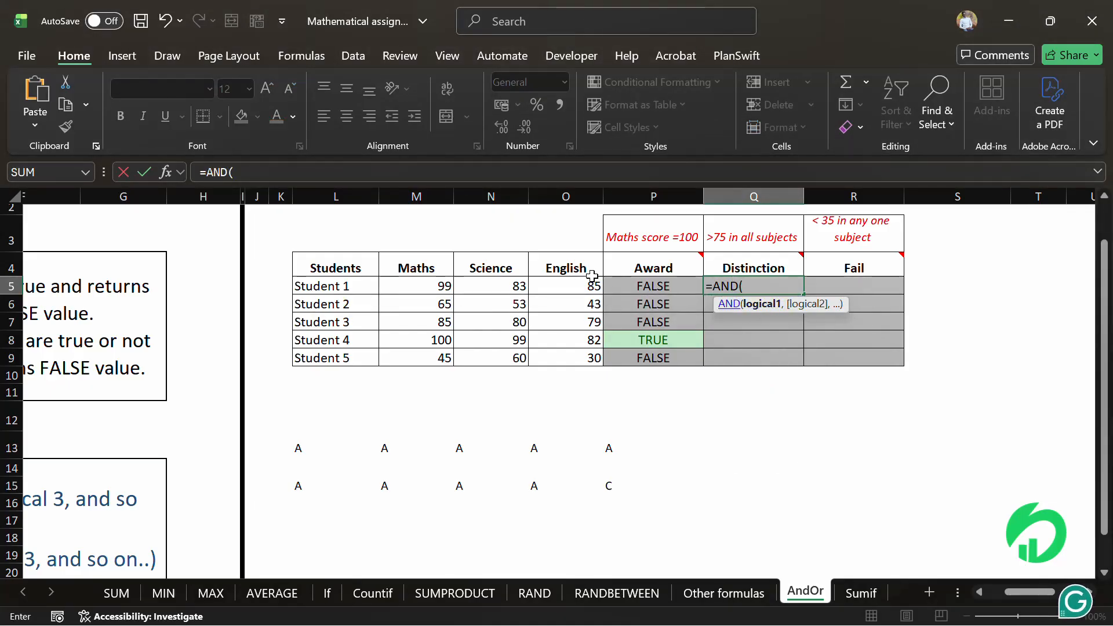
pyautogui.click(439, 288)
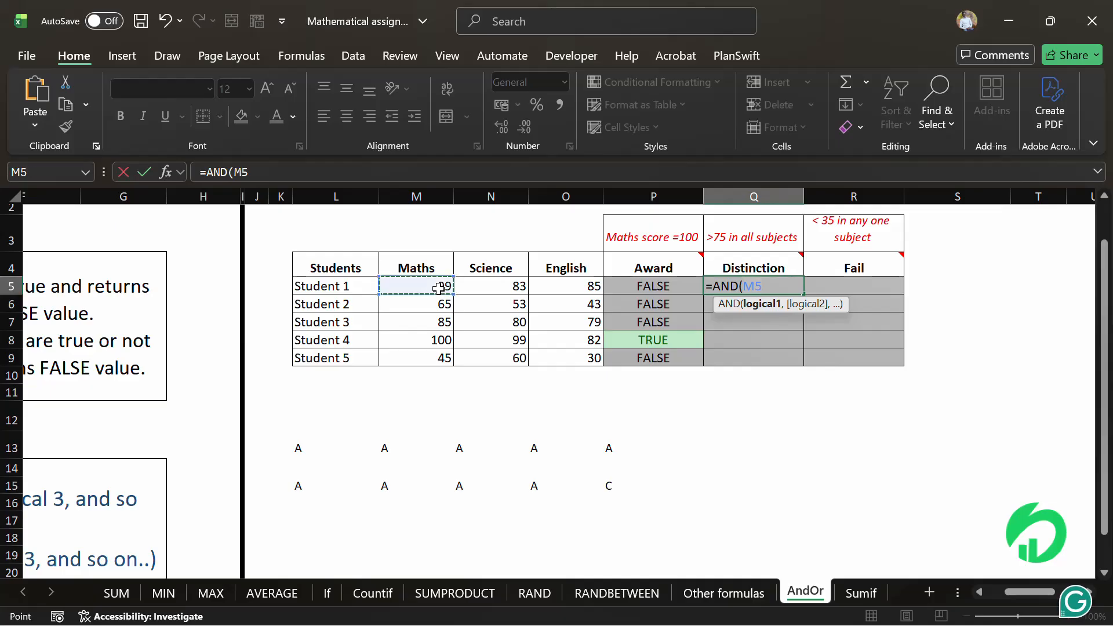
pyautogui.write('>')
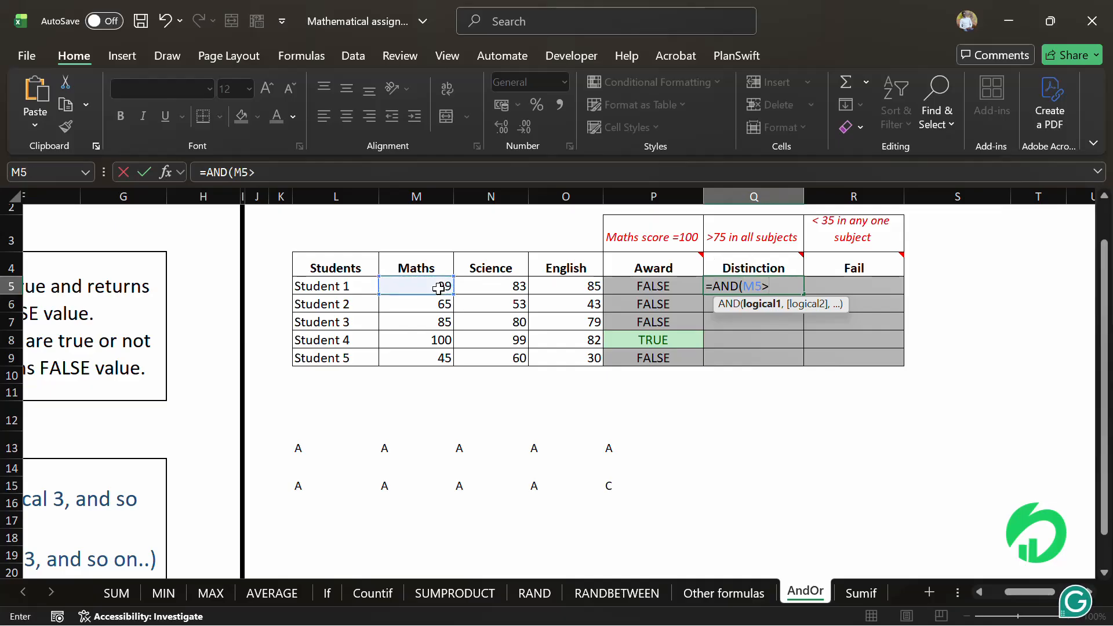
pyautogui.write('75,')
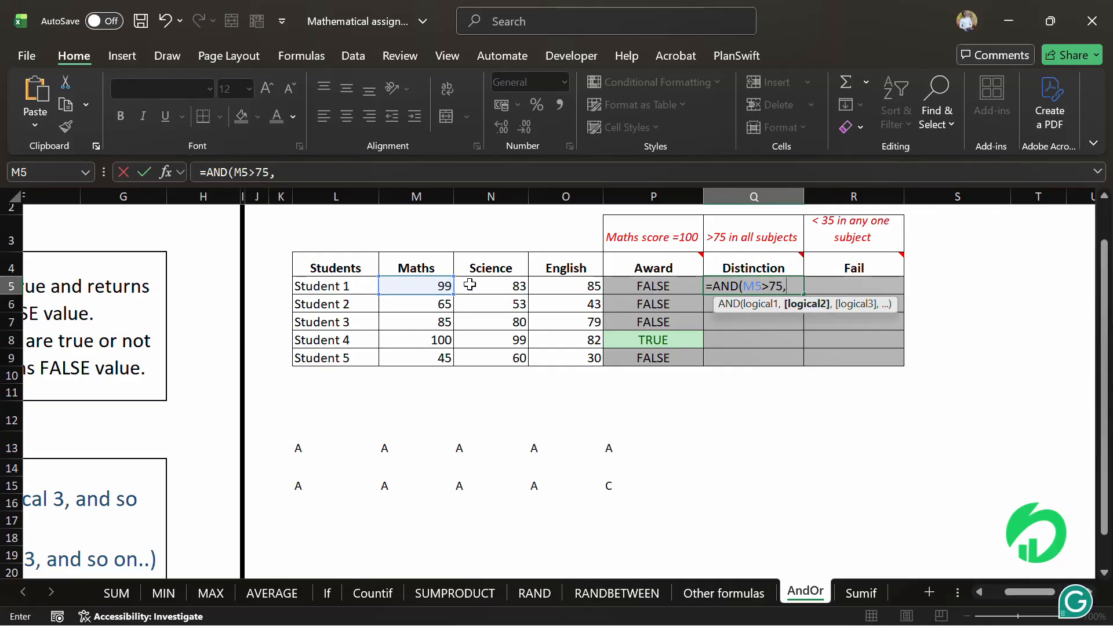
pyautogui.click(470, 284)
pyautogui.write('>')
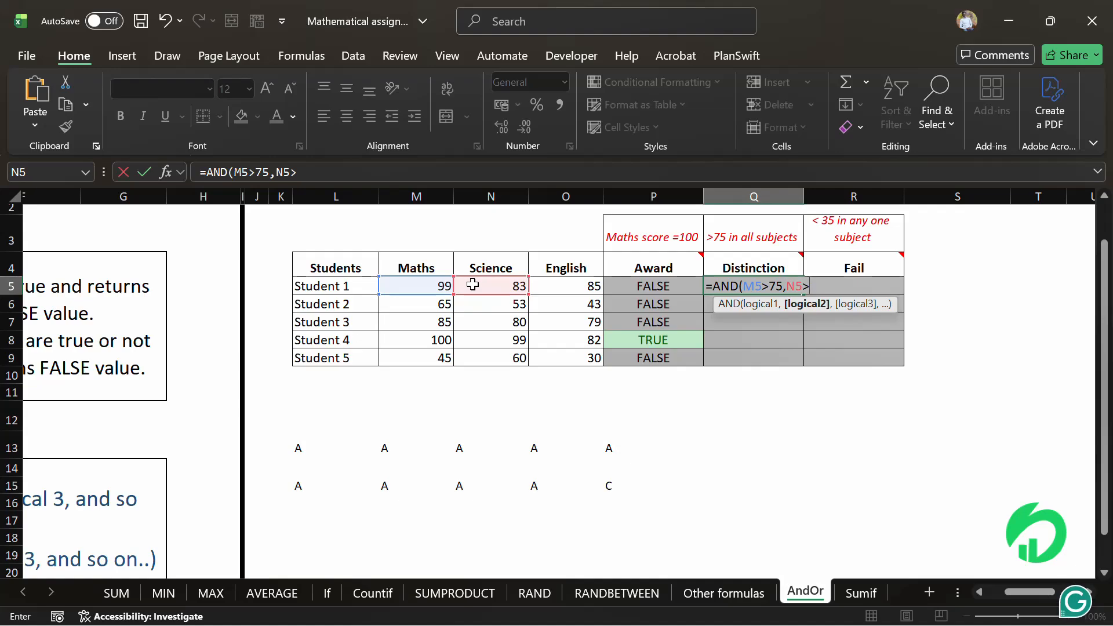
pyautogui.write('75,')
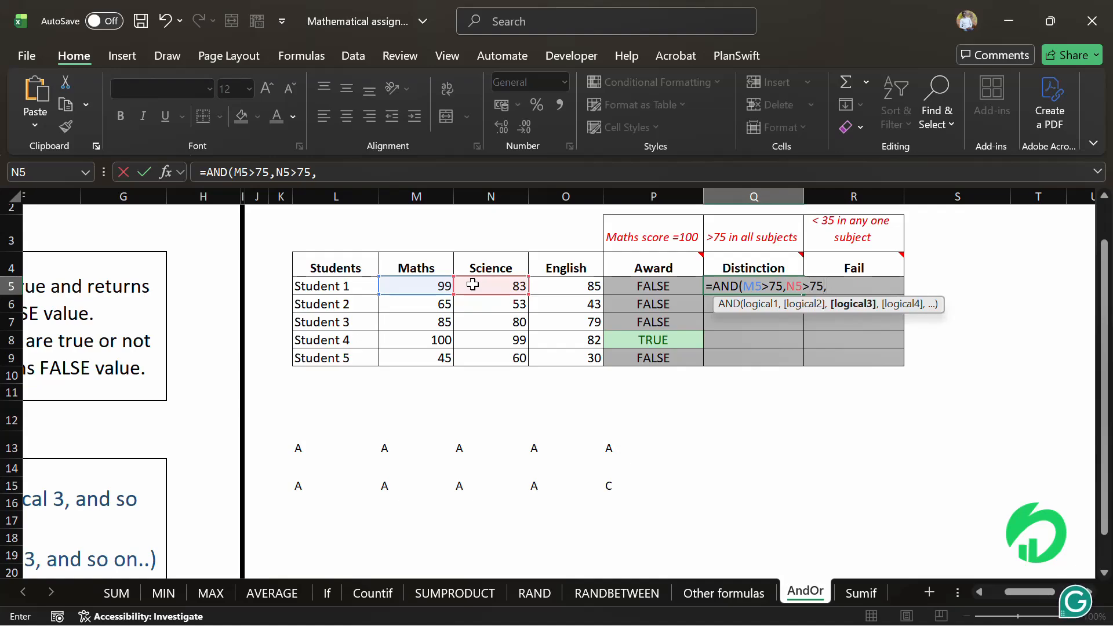
pyautogui.click(545, 285)
pyautogui.write('>')
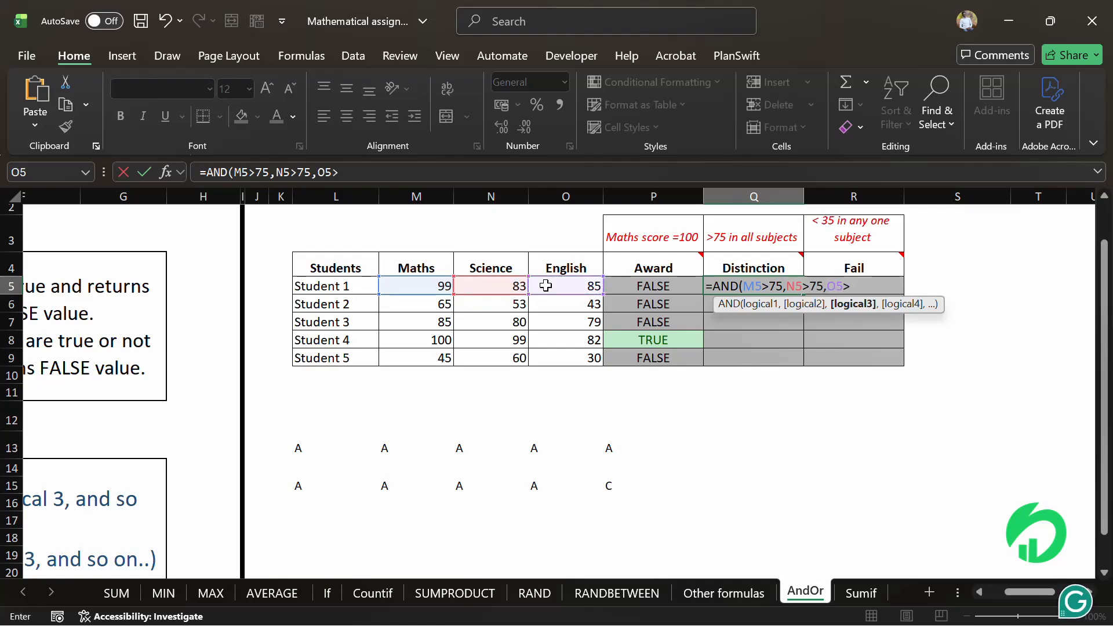
pyautogui.write('75)')
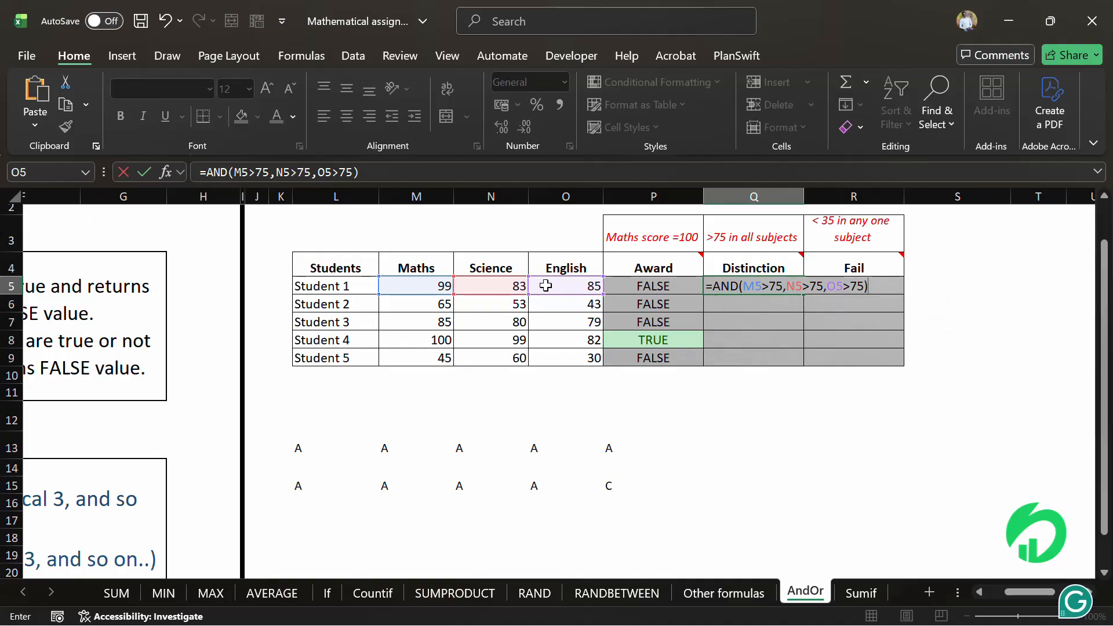
pyautogui.press('Return')
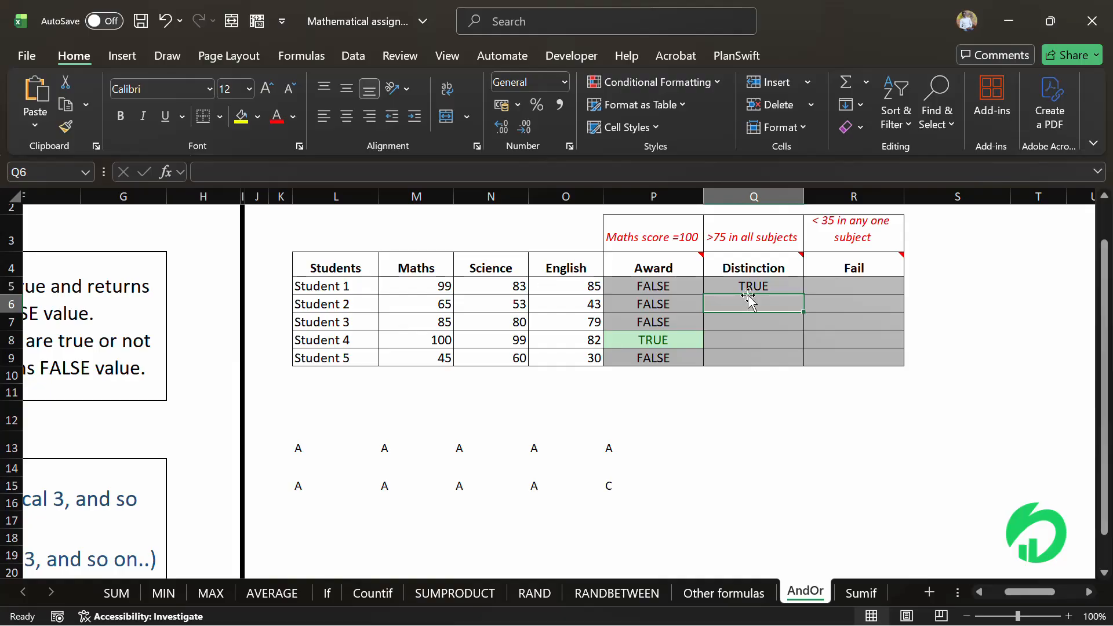
# Check the Distinction formula against Student 1's Maths, Science and English scores and fill it down to Q9
pyautogui.click(744, 287)
pyautogui.click(426, 285)
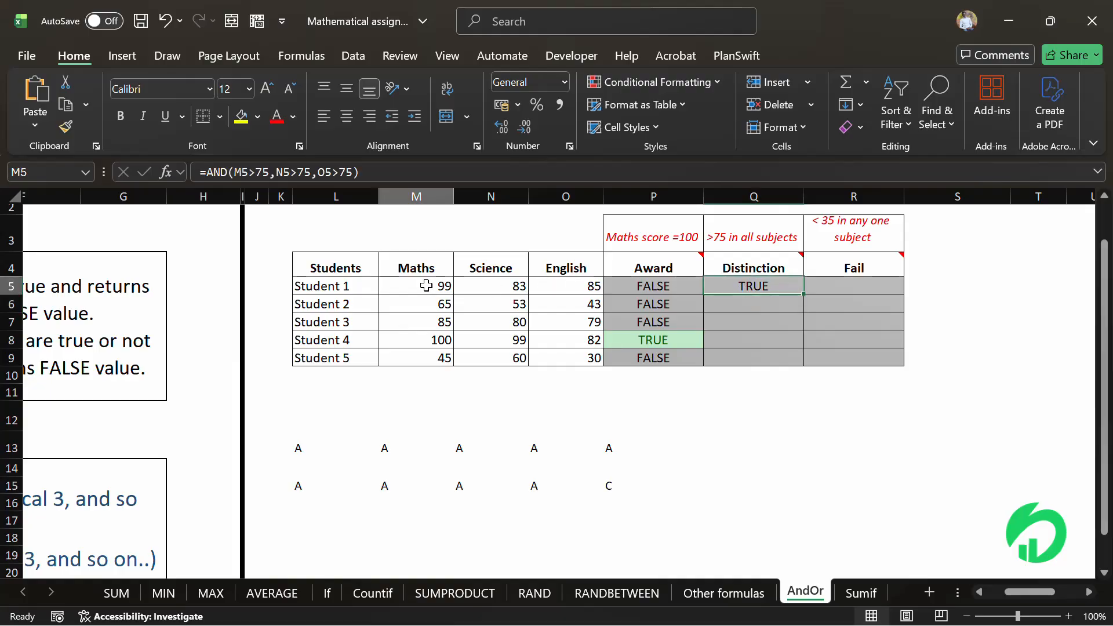
pyautogui.rightClick(453, 285)
pyautogui.press('Escape')
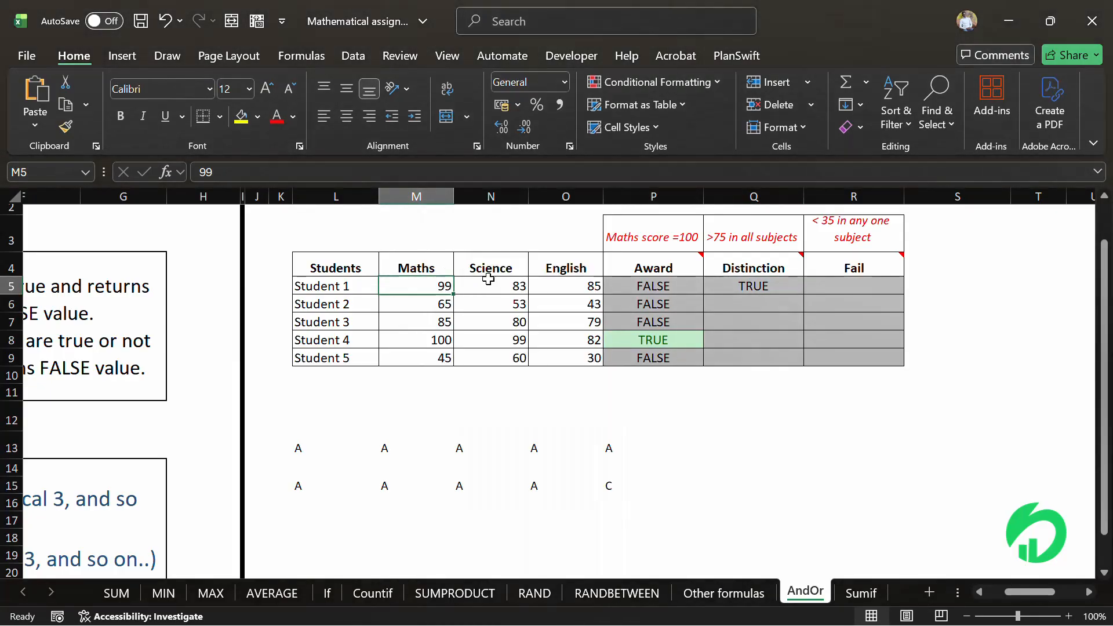
pyautogui.click(490, 281)
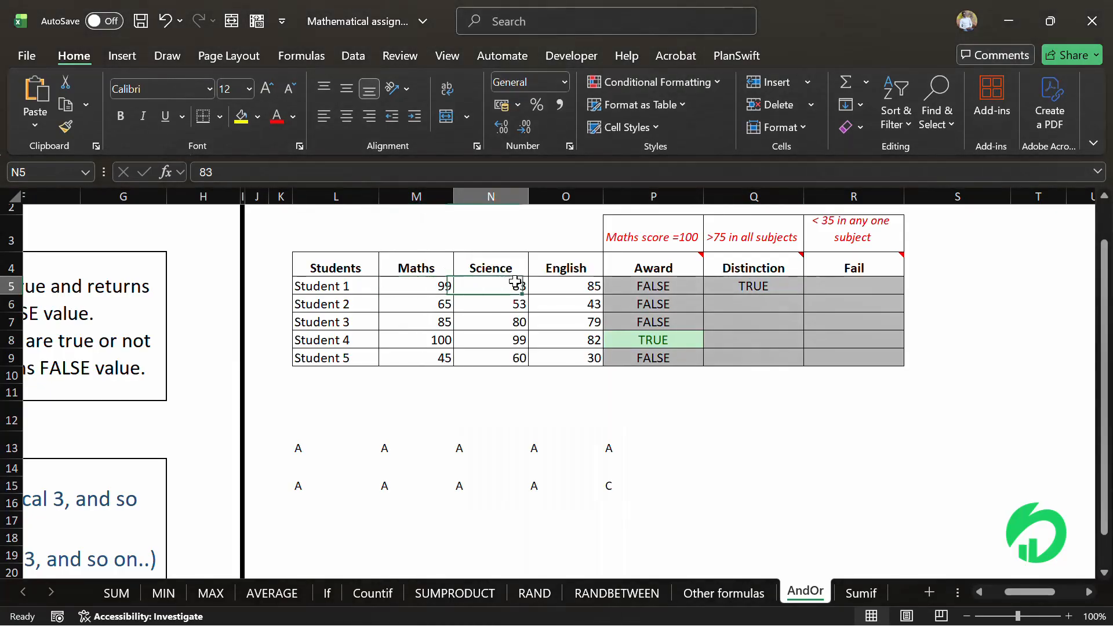
pyautogui.click(573, 286)
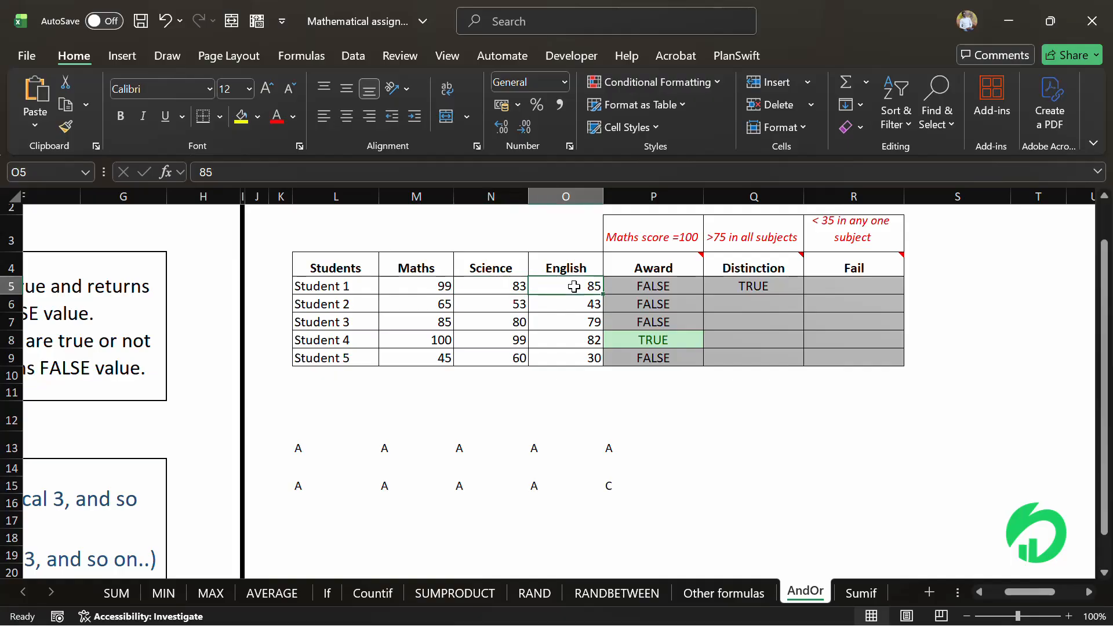
pyautogui.click(779, 283)
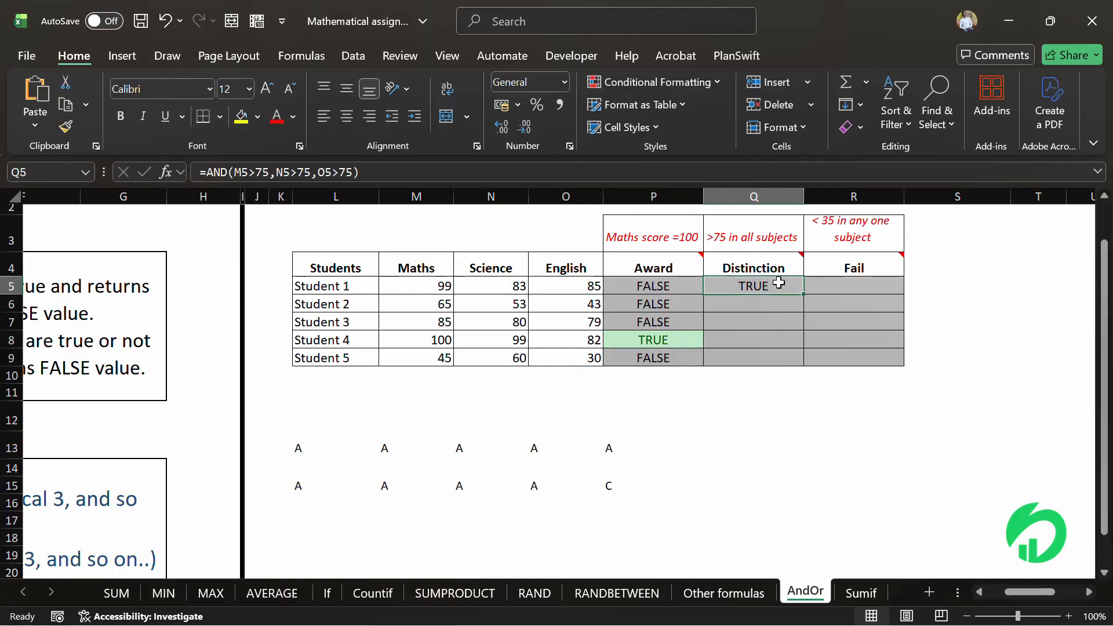
pyautogui.doubleClick(805, 295)
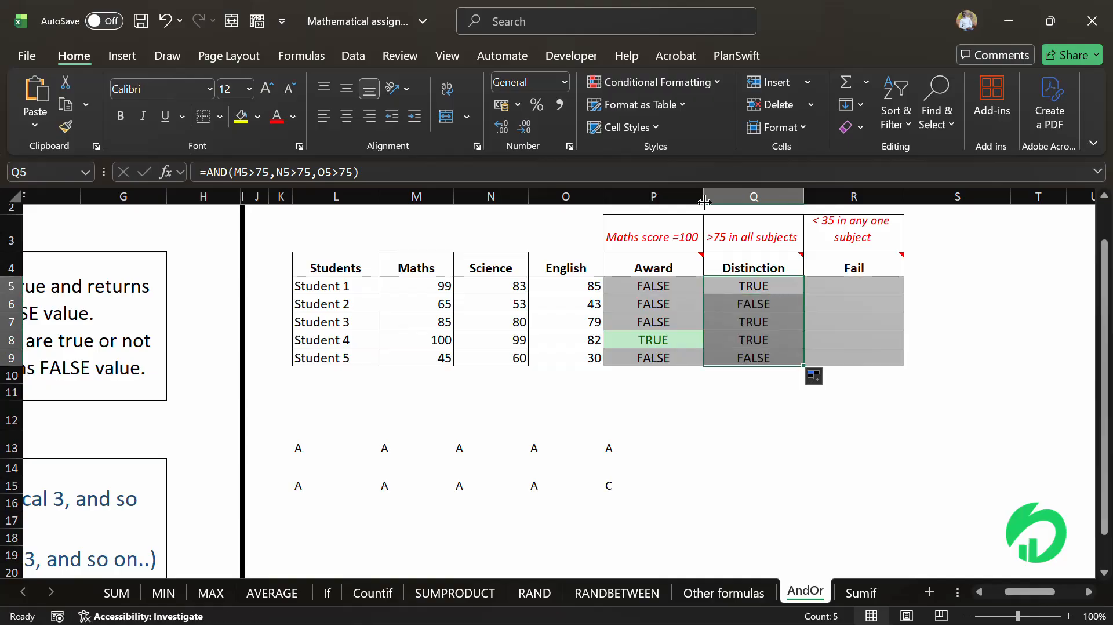
# Highlight Distinction cells Q5:Q9 containing the text True using Green Fill with Dark Green Text
pyautogui.click(651, 82)
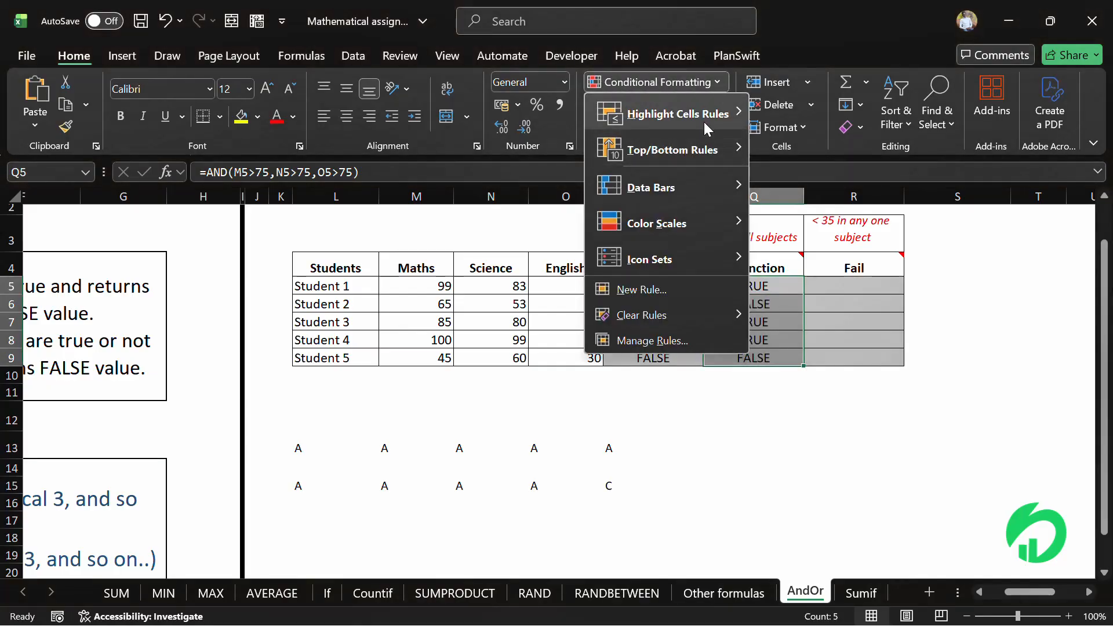
pyautogui.moveTo(704, 120)
pyautogui.click(830, 253)
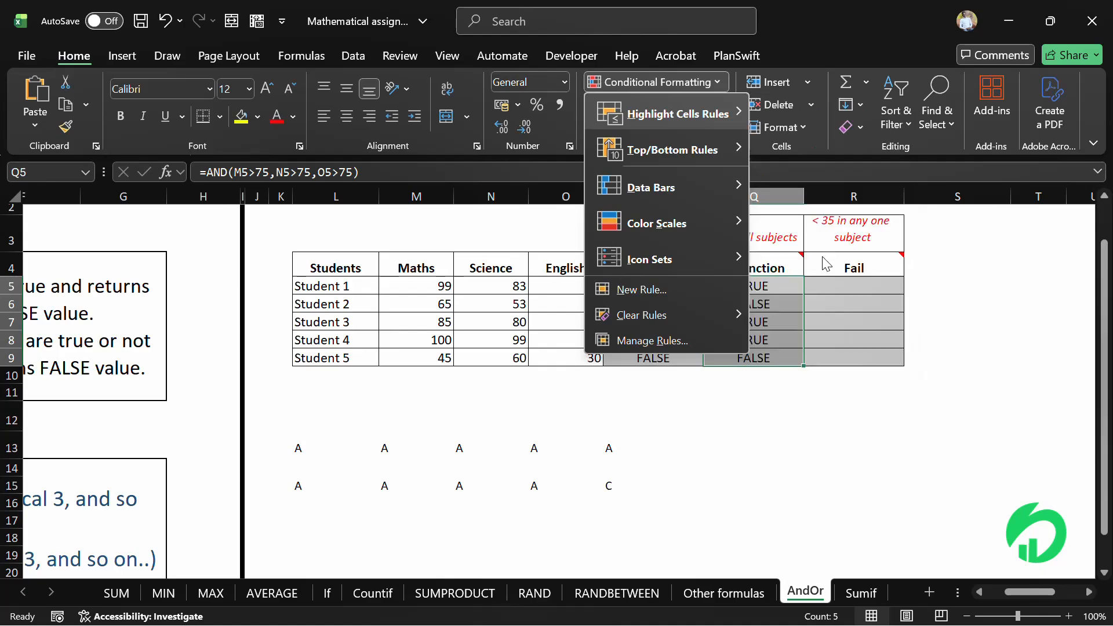
pyautogui.write('True')
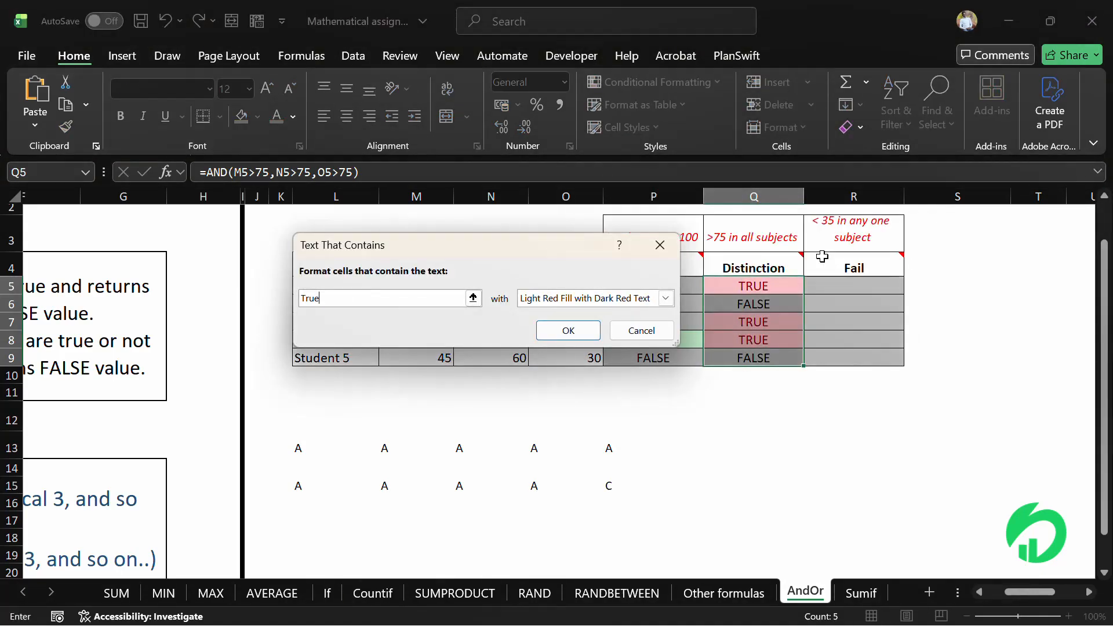
pyautogui.click(666, 298)
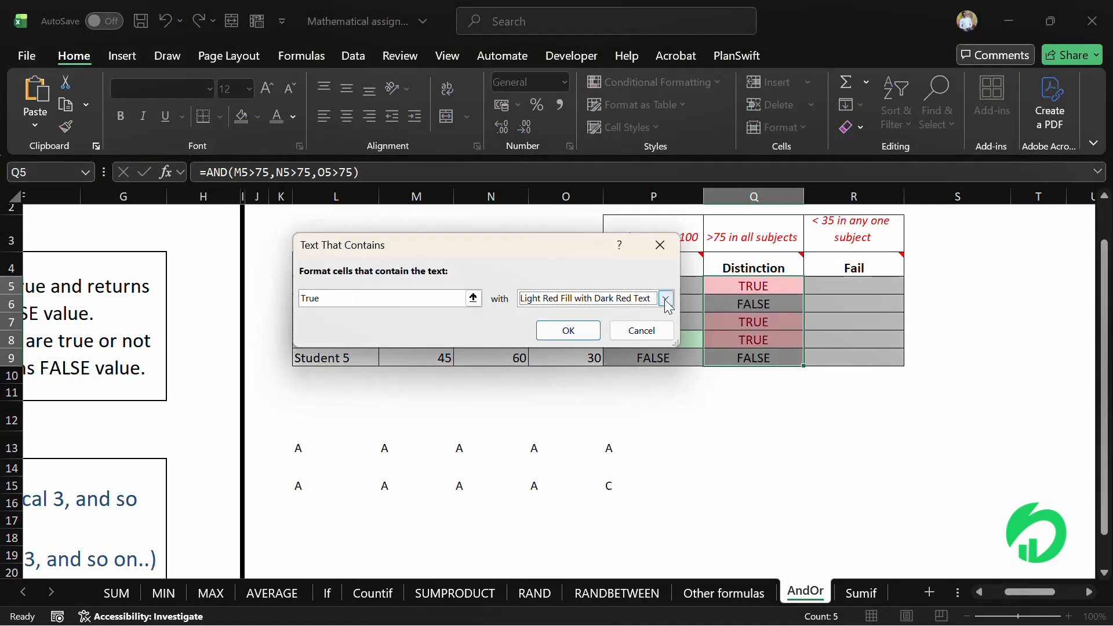
pyautogui.click(600, 339)
pyautogui.click(573, 332)
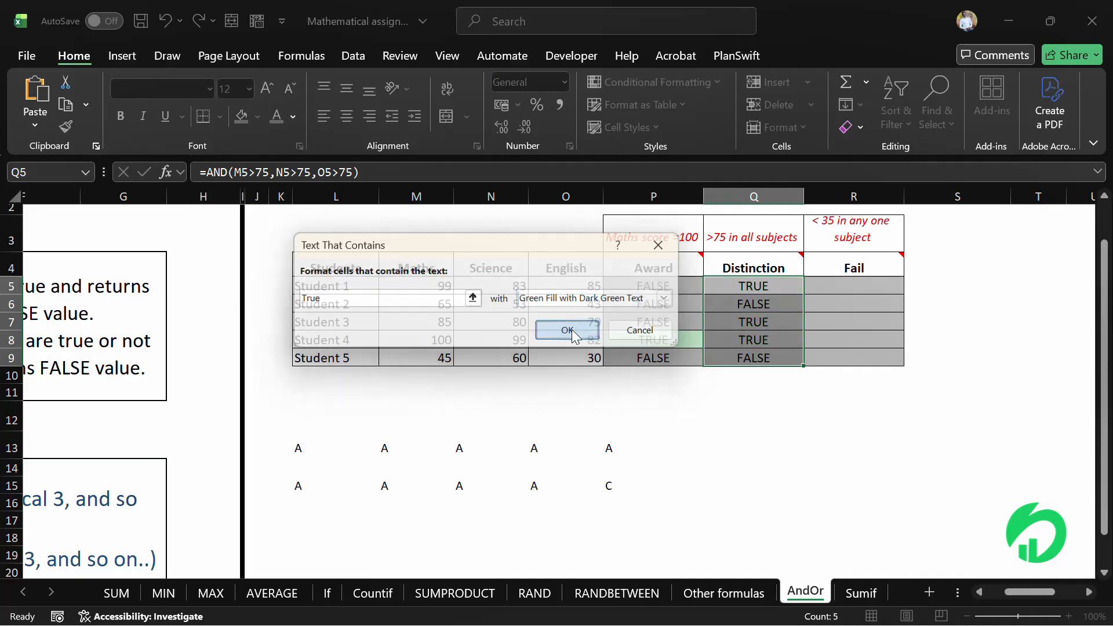
pyautogui.click(715, 342)
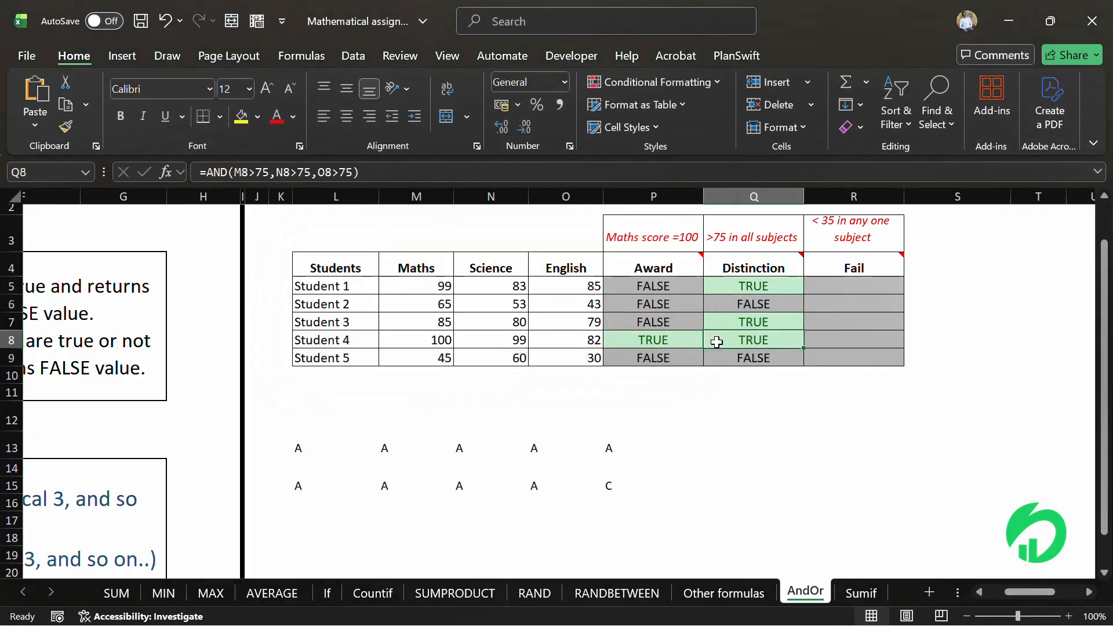
# Compare the Distinction results of Students 1, 3 and 4 with their Maths, Science and English scores
pyautogui.click(739, 283)
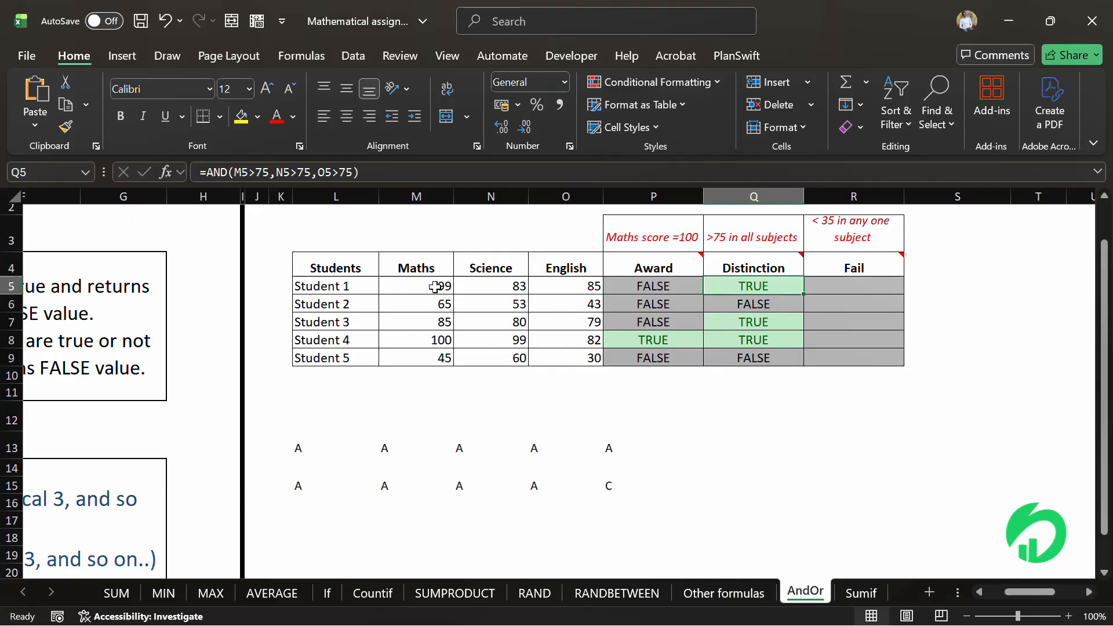
pyautogui.moveTo(435, 287); pyautogui.dragTo(567, 287)
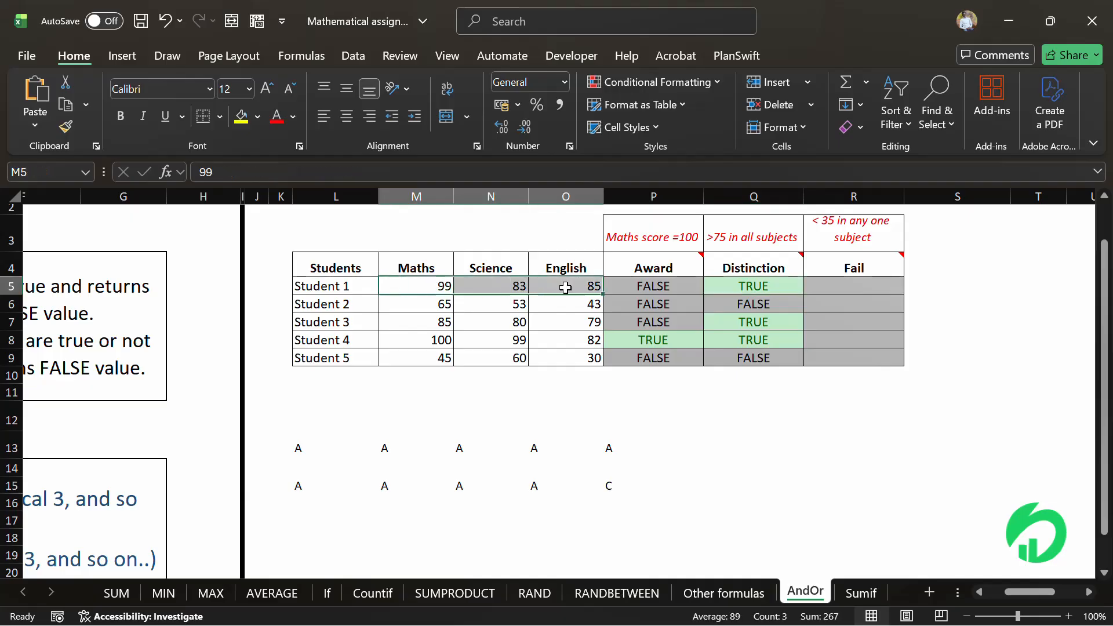
pyautogui.click(749, 332)
pyautogui.click(745, 321)
pyautogui.click(437, 325)
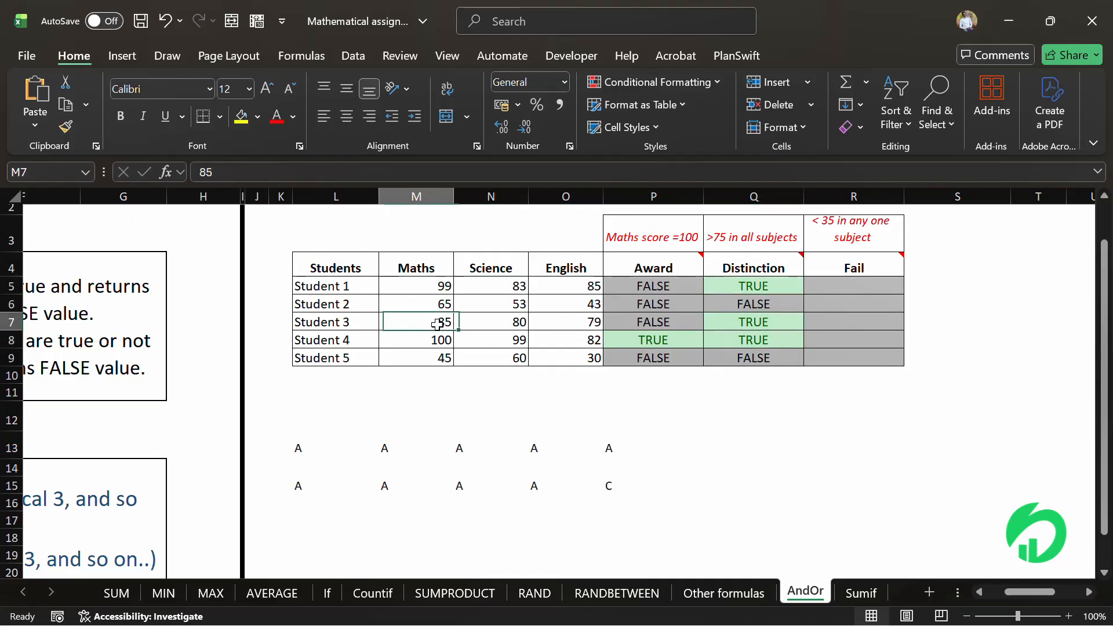
pyautogui.click(497, 326)
pyautogui.click(566, 323)
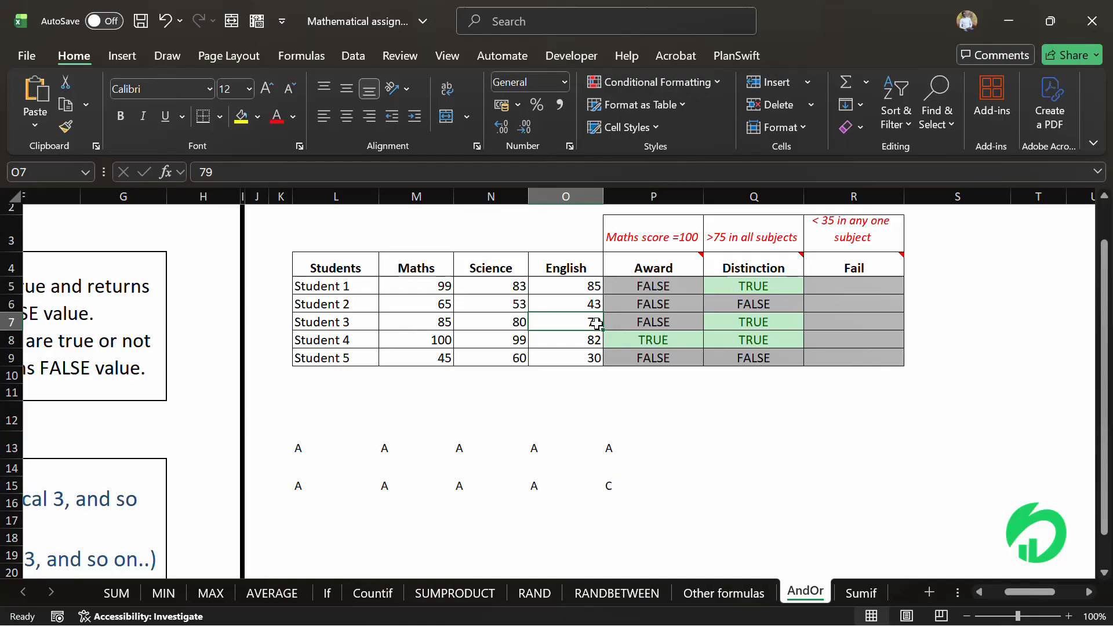
pyautogui.click(766, 343)
pyautogui.click(435, 339)
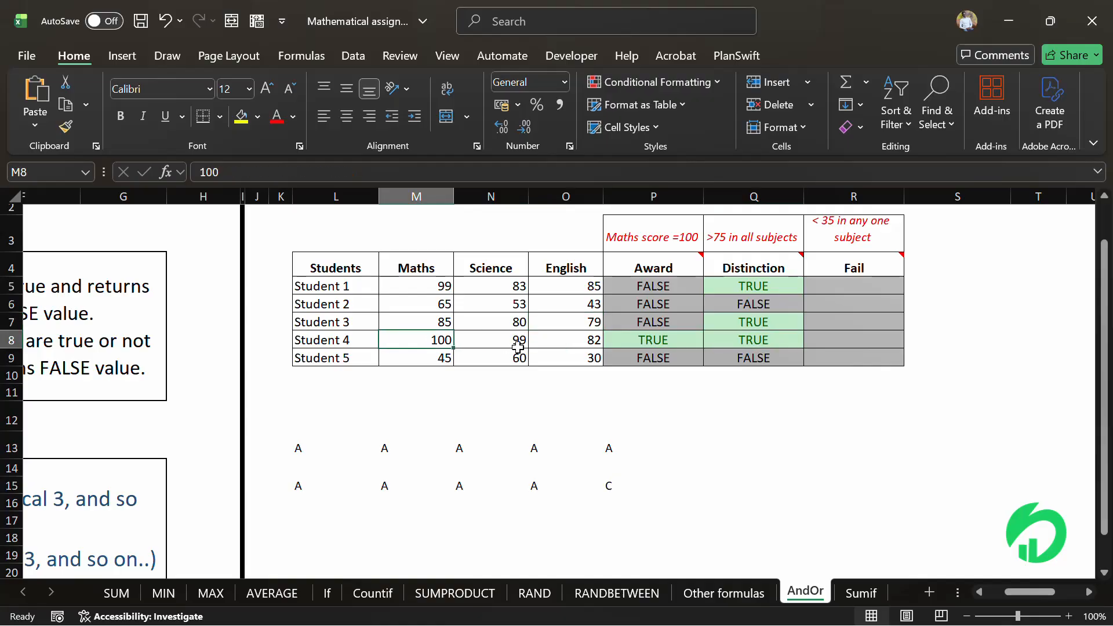
pyautogui.click(518, 347)
pyautogui.click(570, 345)
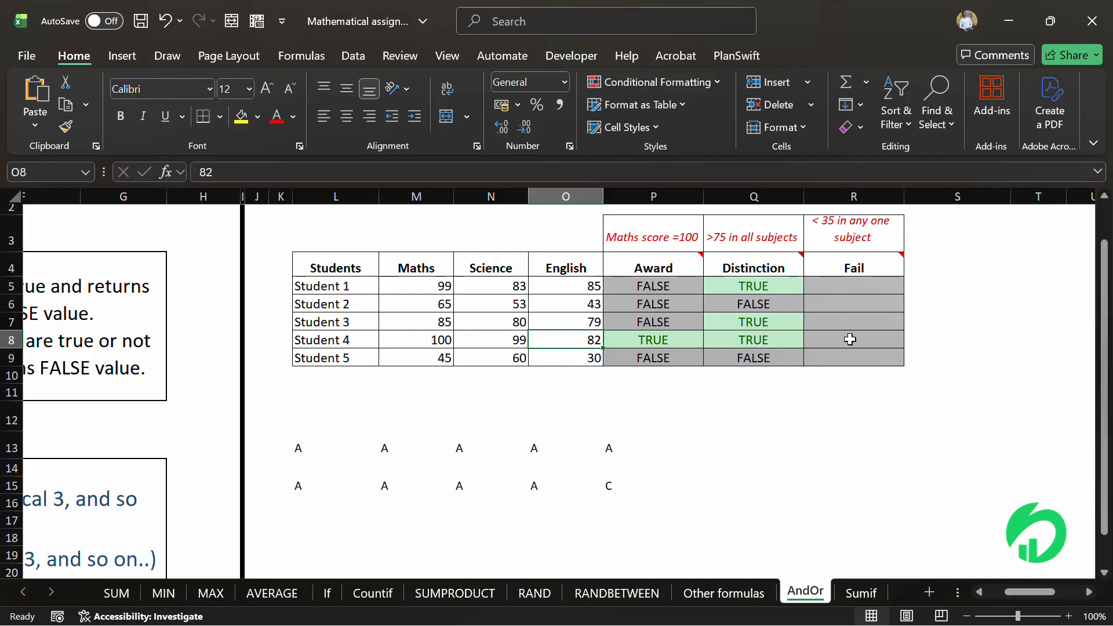
# Enter the formula =OR(M5<35,N5<35,O5<35) in R5 to test whether Student 1 scores below 35 in any subject
pyautogui.moveTo(880, 268)
pyautogui.click(861, 289)
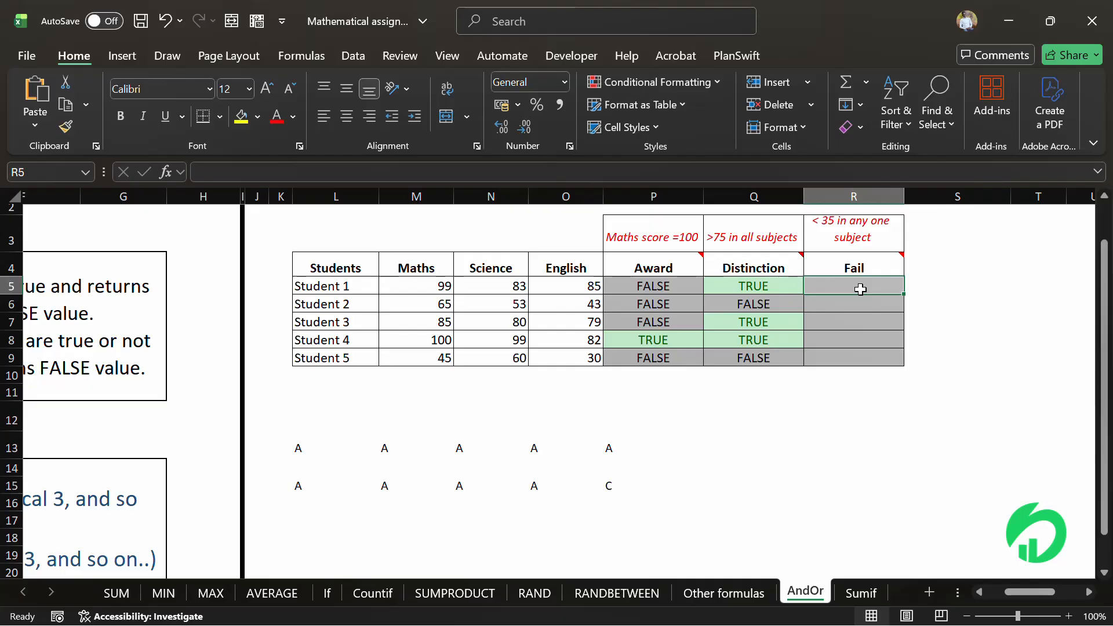
pyautogui.write('=')
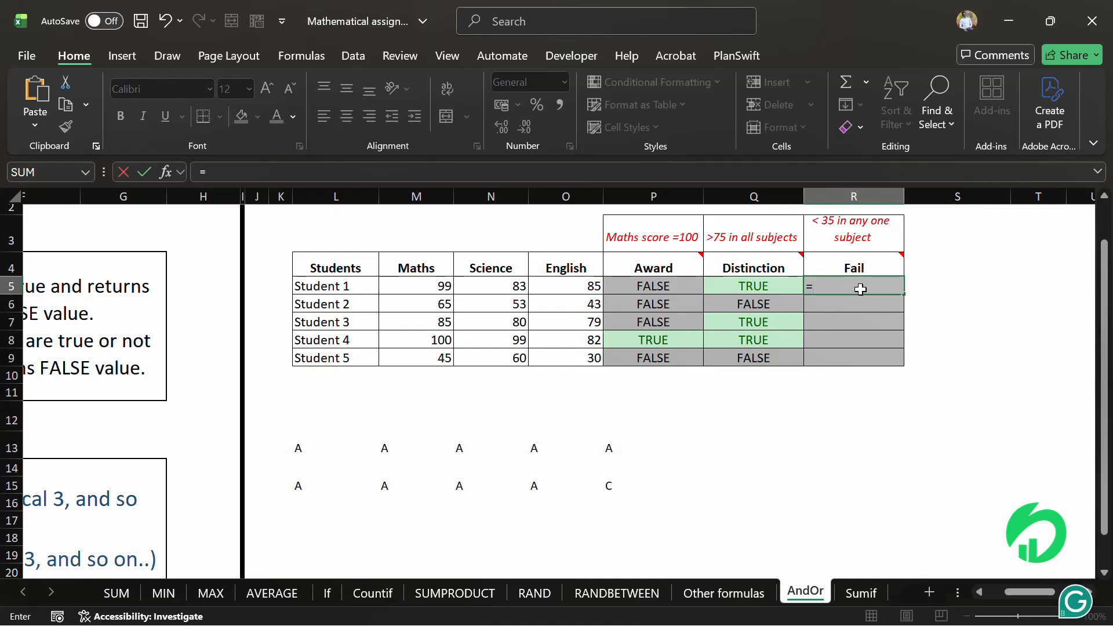
pyautogui.write('or(')
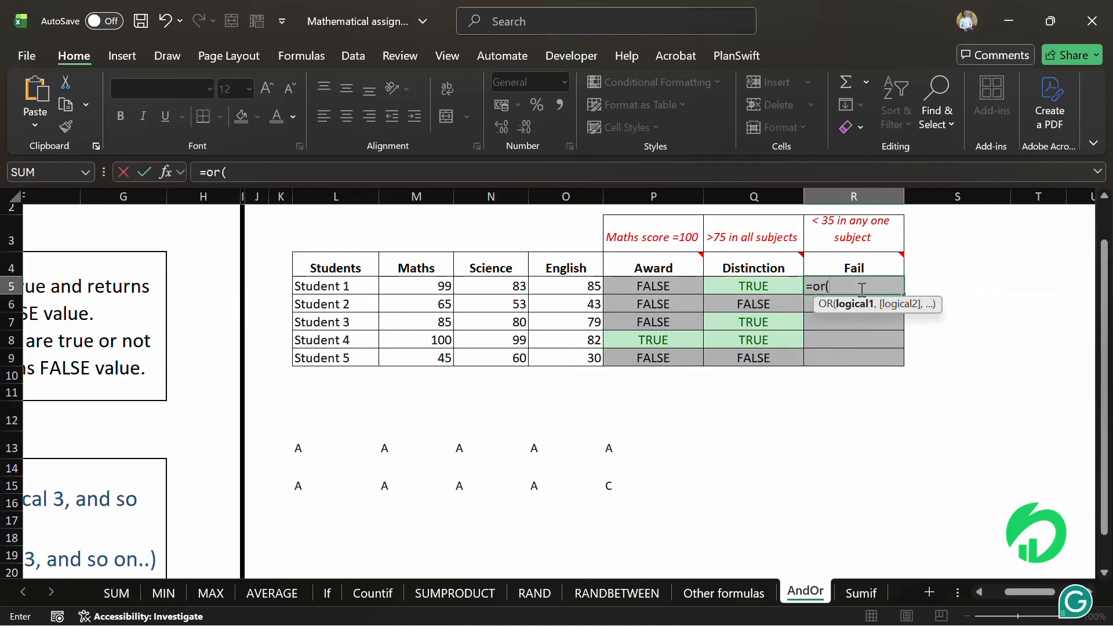
pyautogui.click(438, 282)
pyautogui.write('<')
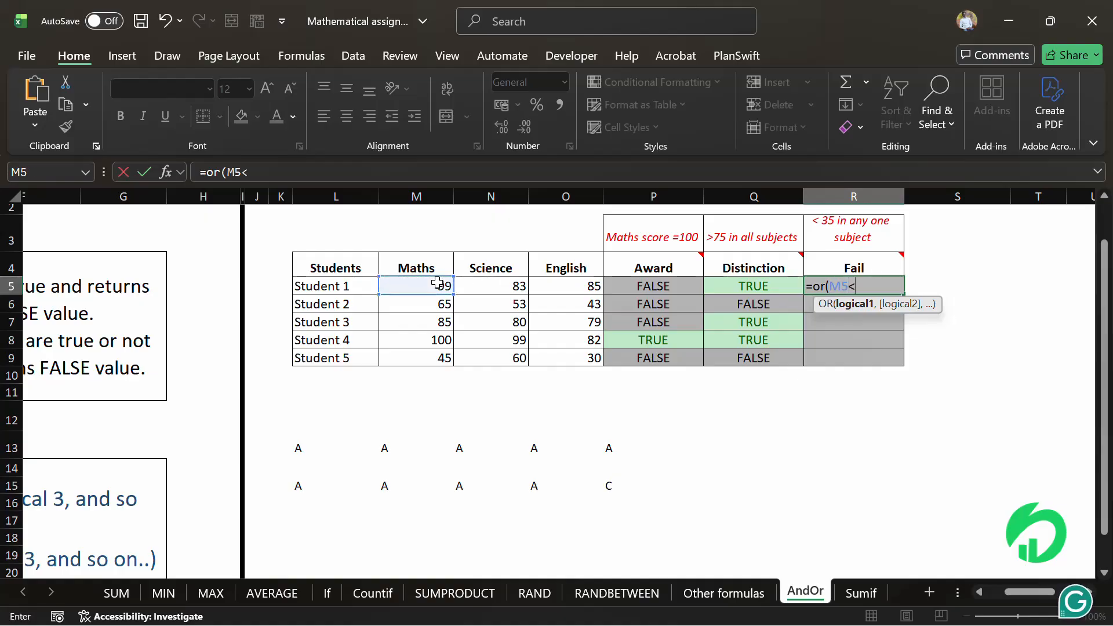
pyautogui.write('35,')
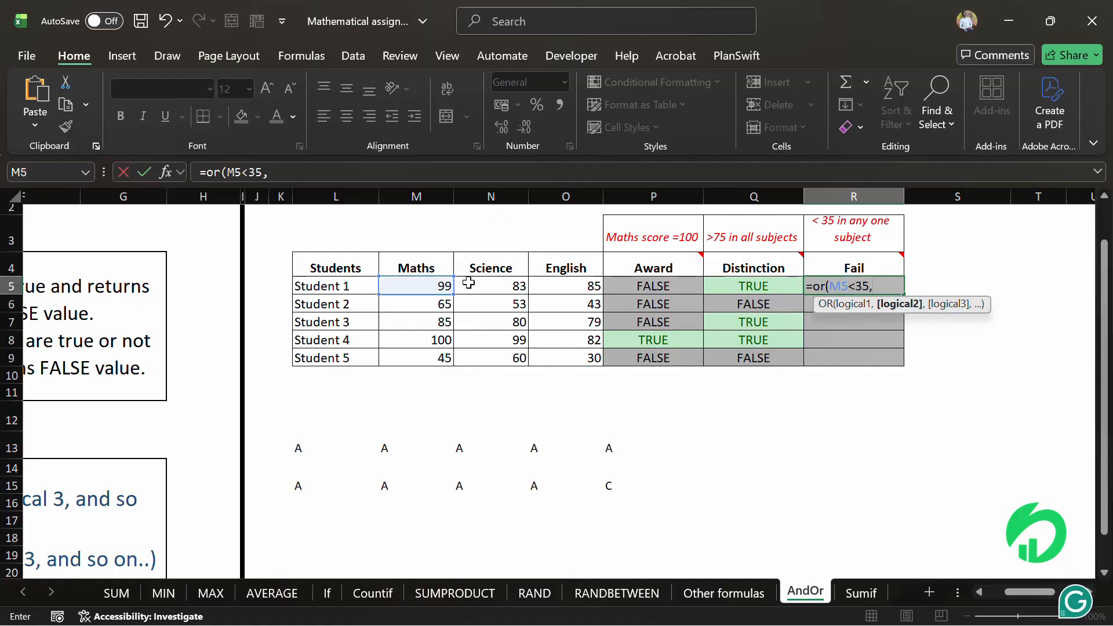
pyautogui.click(478, 283)
pyautogui.write('<3')
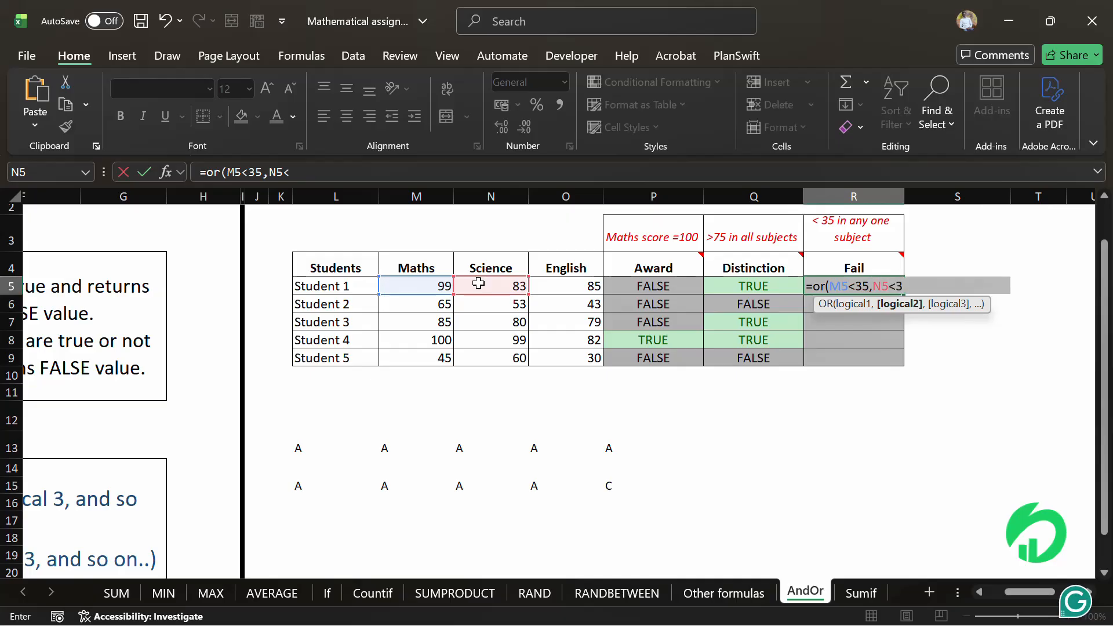
pyautogui.write('5,')
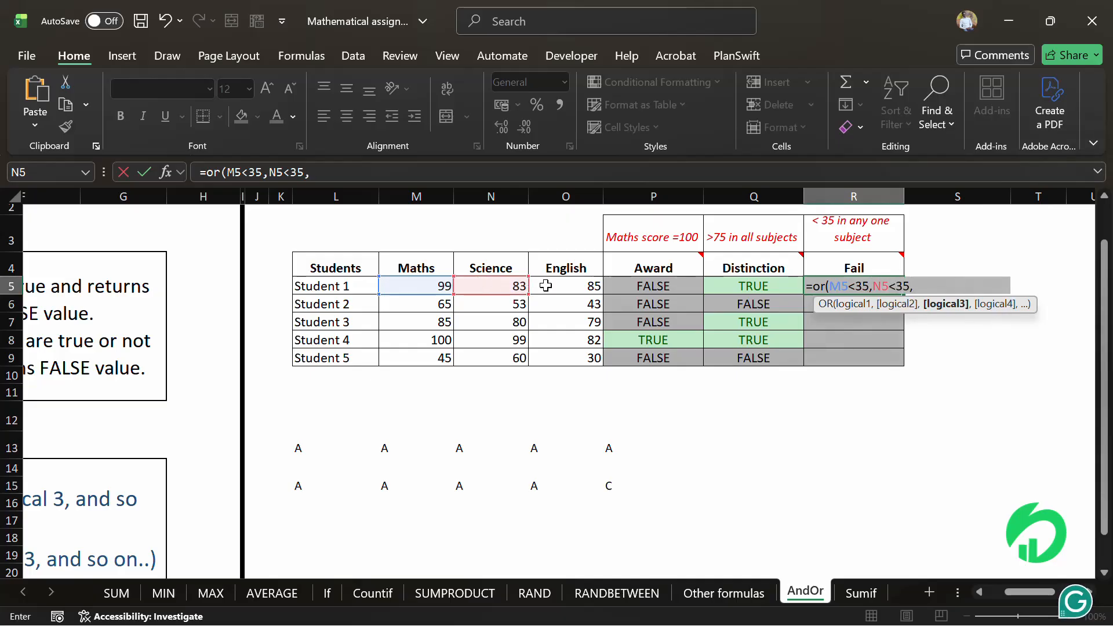
pyautogui.click(545, 285)
pyautogui.write('<')
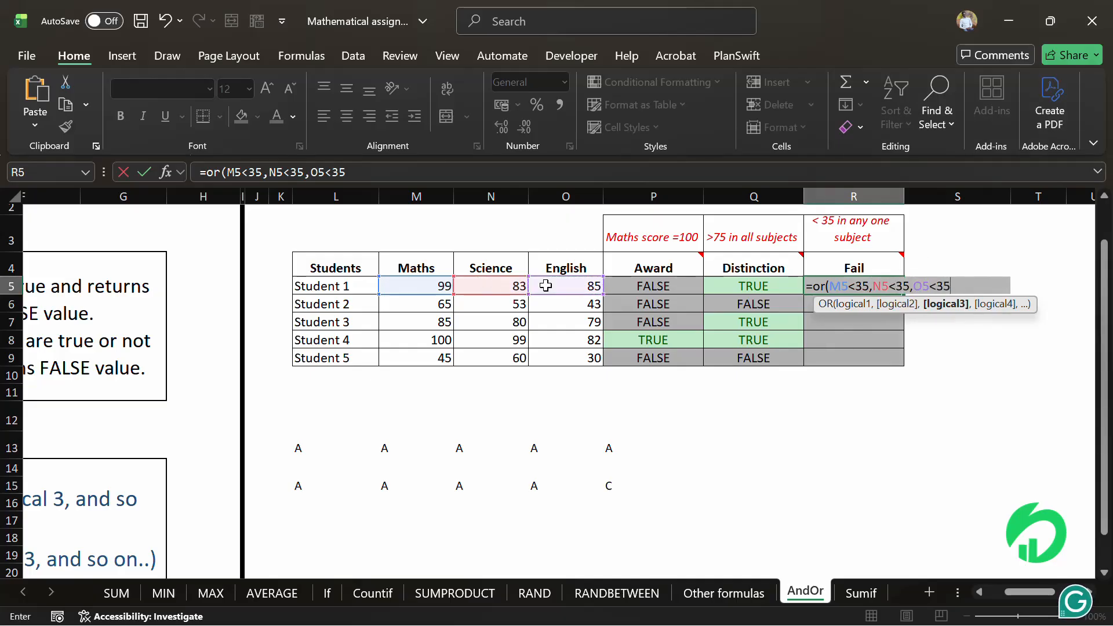
pyautogui.write('35)')
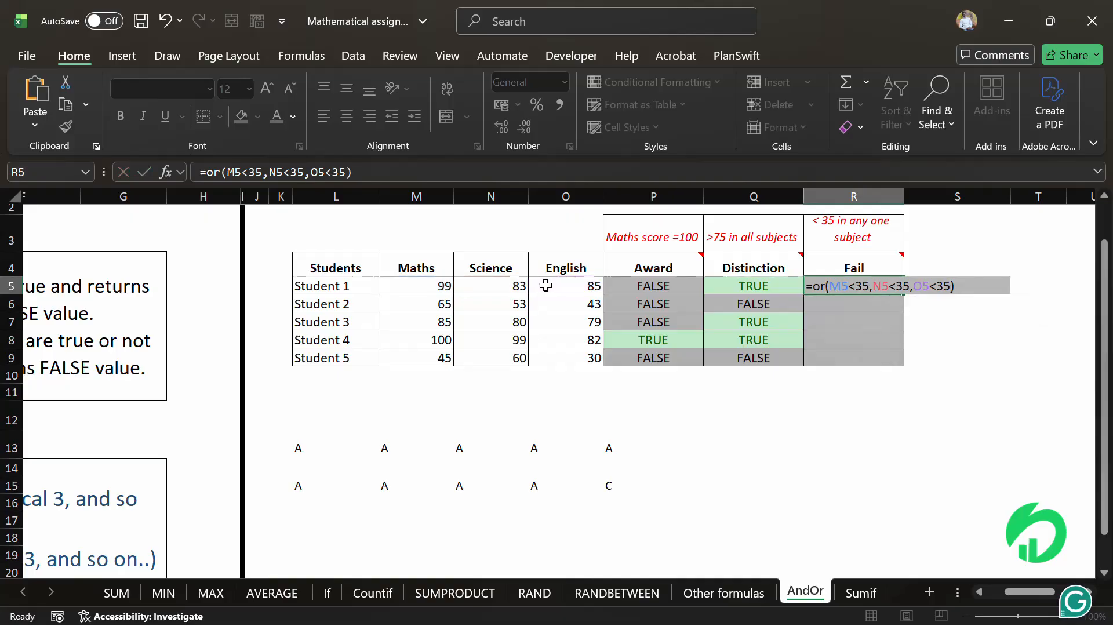
pyautogui.press('Return')
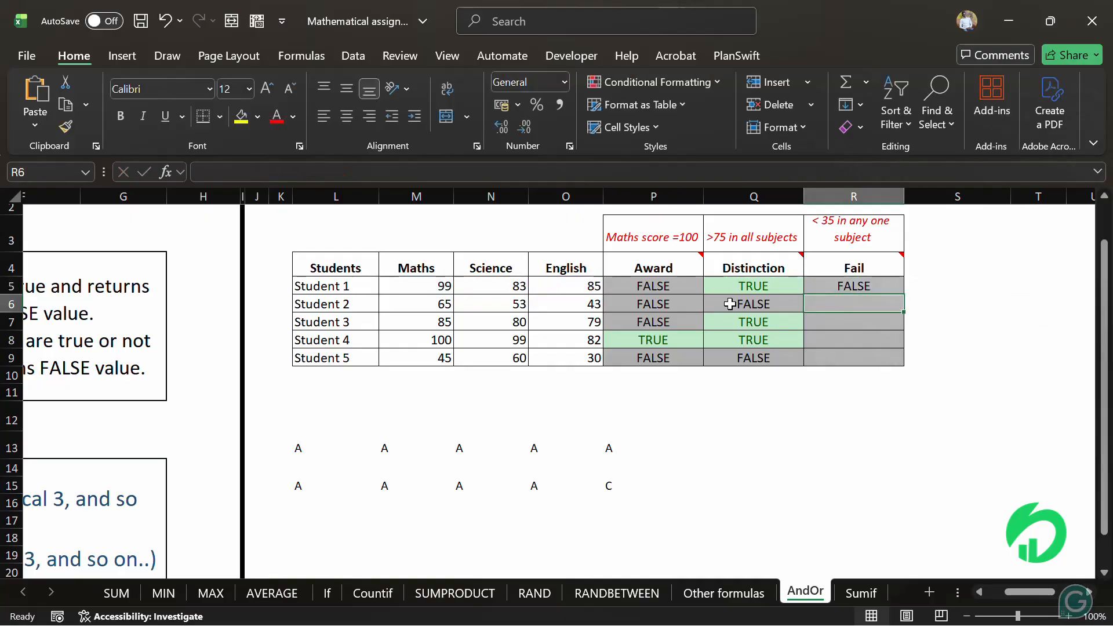
# Check the Fail formula against Student 1's Maths, Science and English scores and fill it down to R9
pyautogui.click(863, 286)
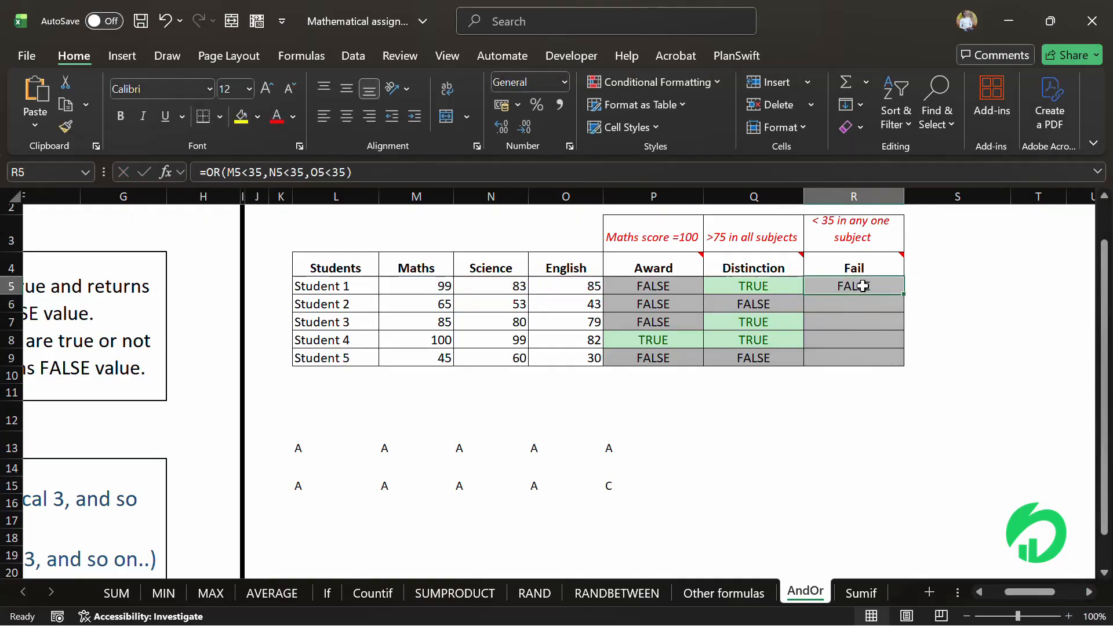
pyautogui.click(451, 287)
pyautogui.click(491, 287)
pyautogui.click(532, 284)
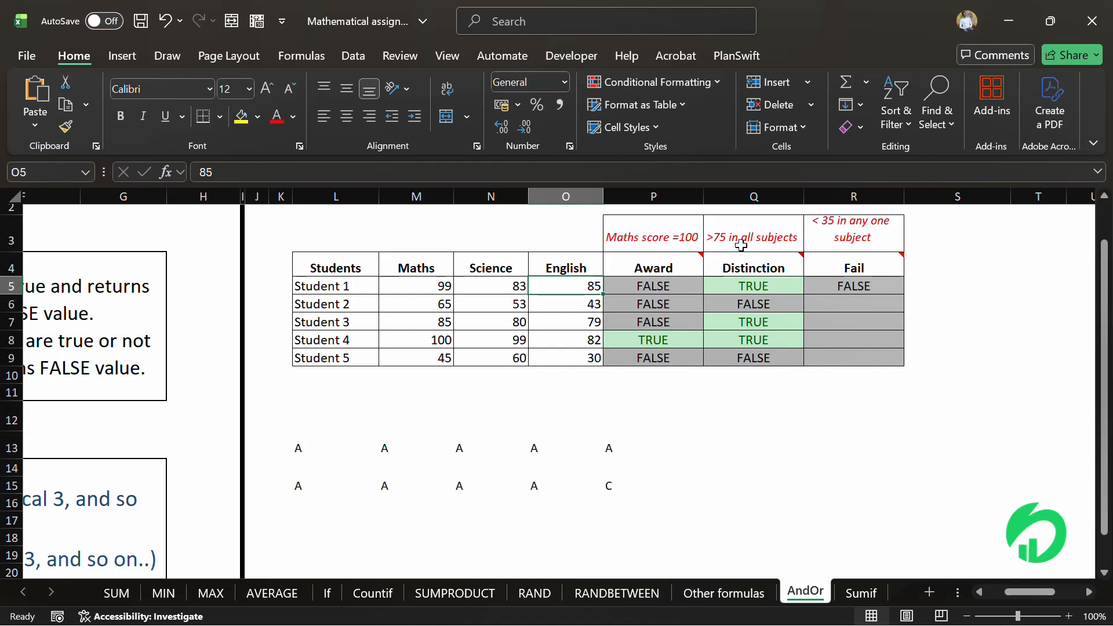
pyautogui.click(867, 289)
pyautogui.doubleClick(904, 294)
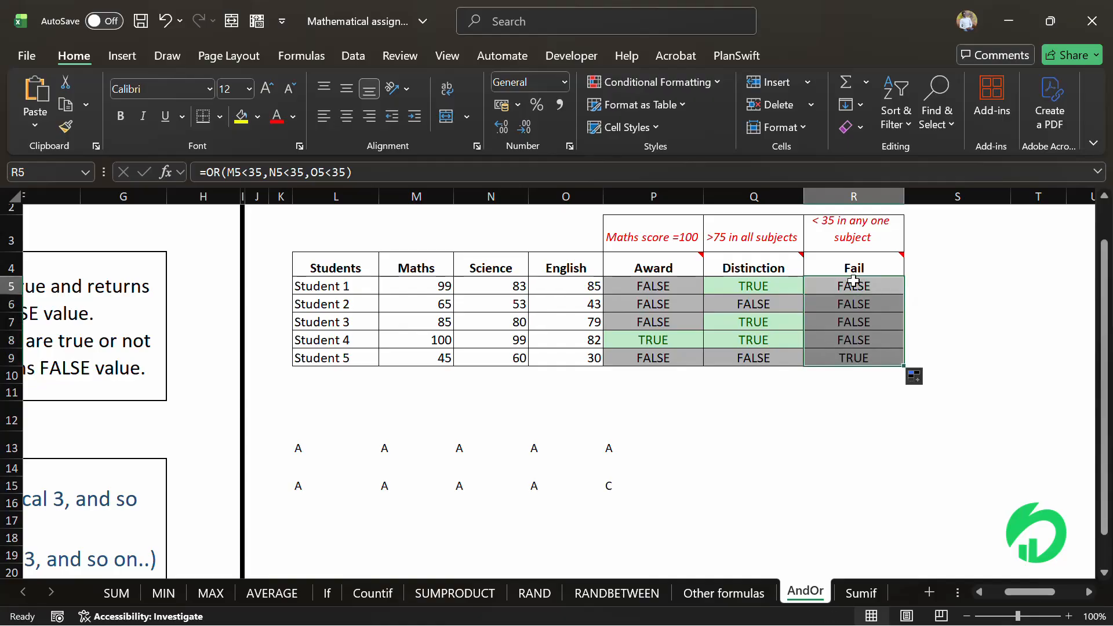
# Highlight Fail cells R5:R9 containing the text True using Light Red Fill with Dark Red Text
pyautogui.click(701, 91)
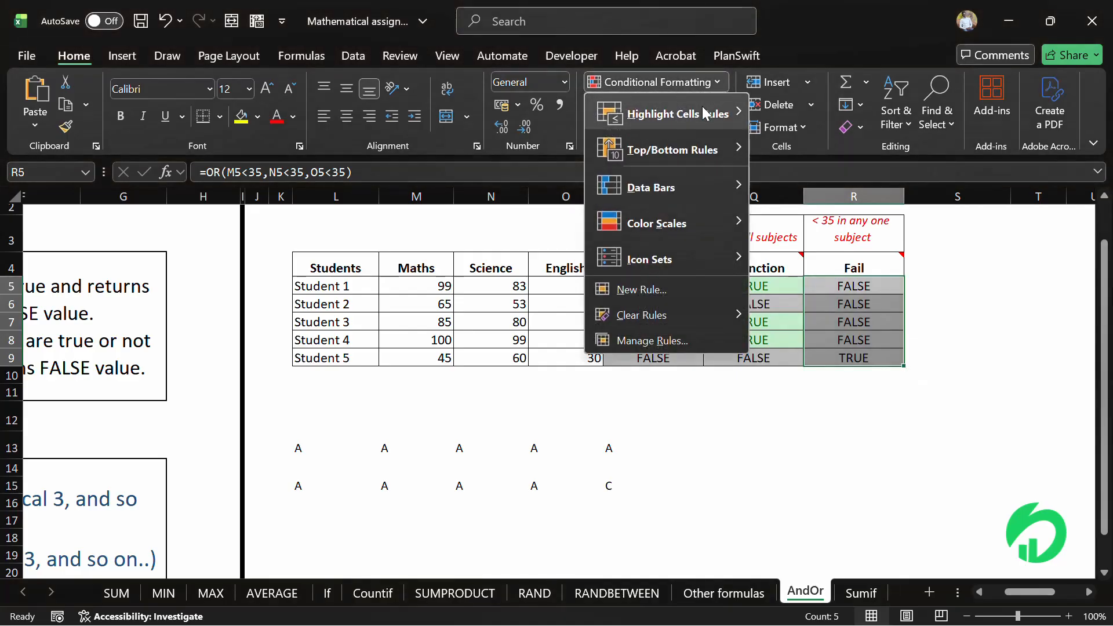
pyautogui.moveTo(703, 110)
pyautogui.click(834, 256)
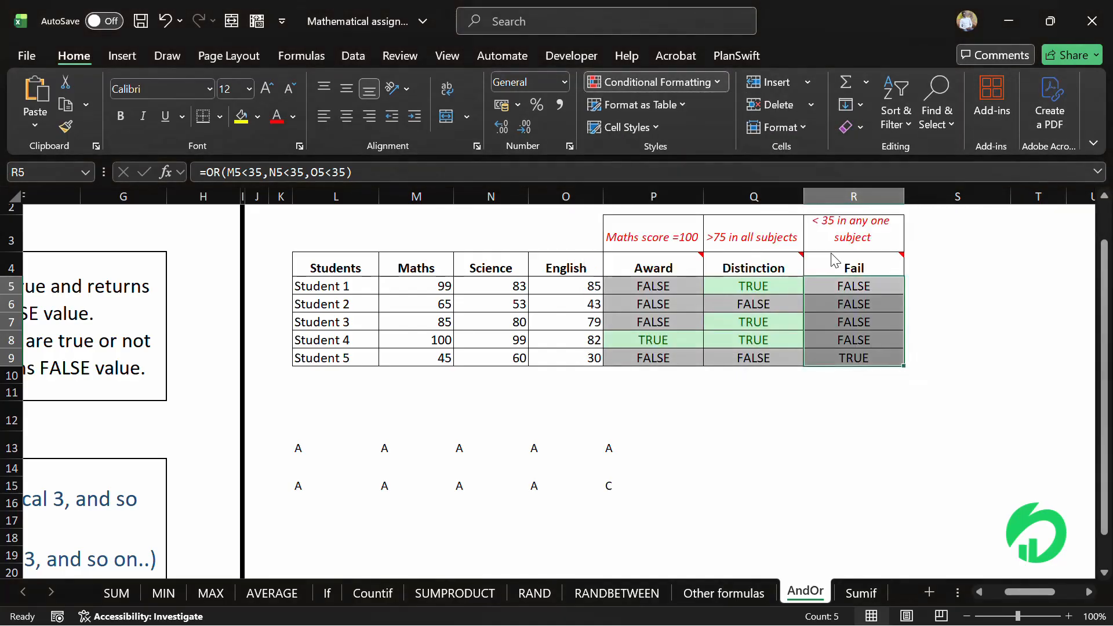
pyautogui.write('True')
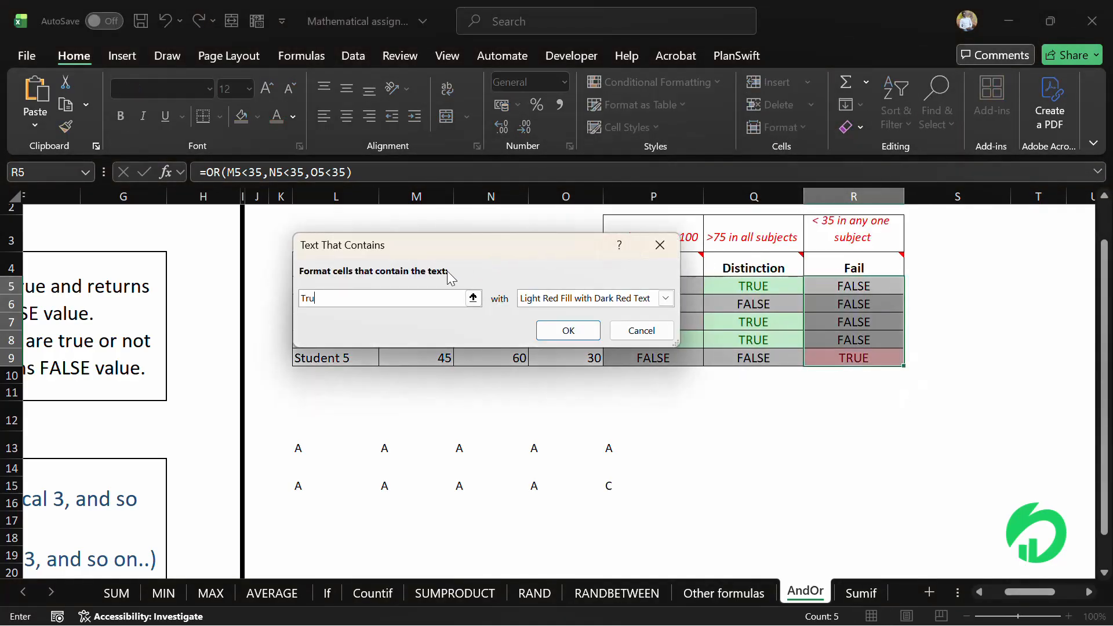
pyautogui.click(569, 329)
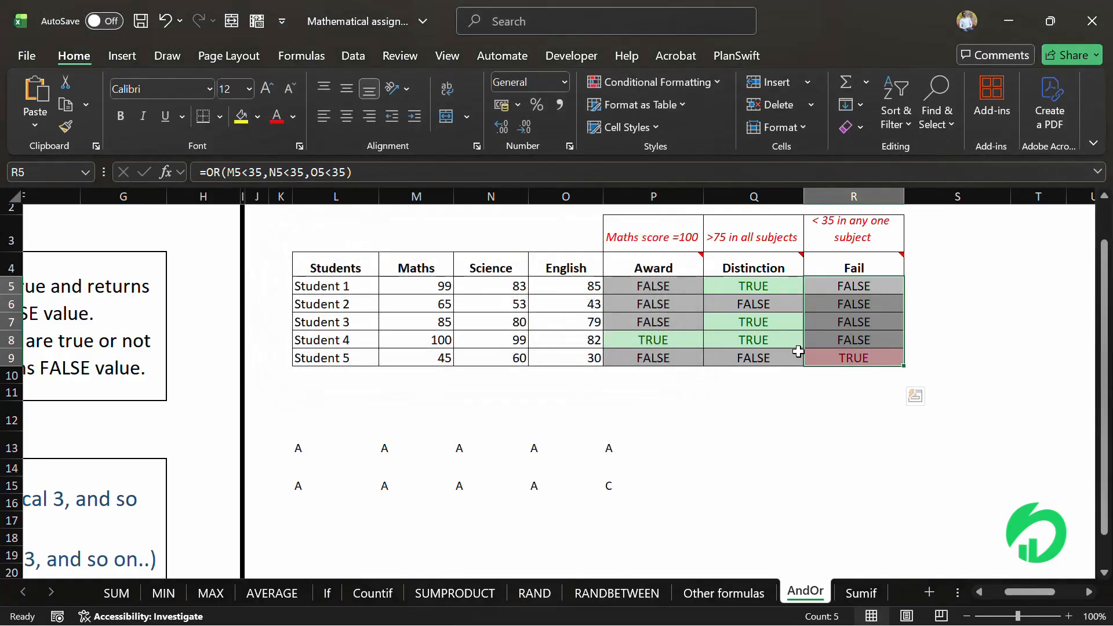
# Compare Student 5's Fail result in R9 with the student's Maths, Science and English scores
pyautogui.click(798, 354)
pyautogui.click(835, 356)
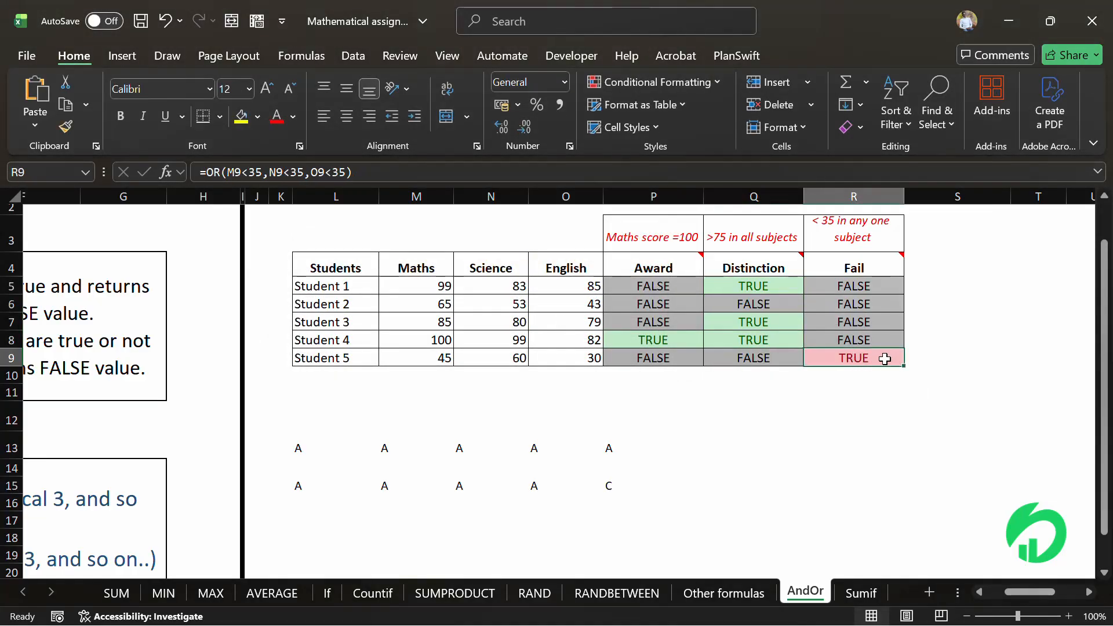
pyautogui.click(439, 358)
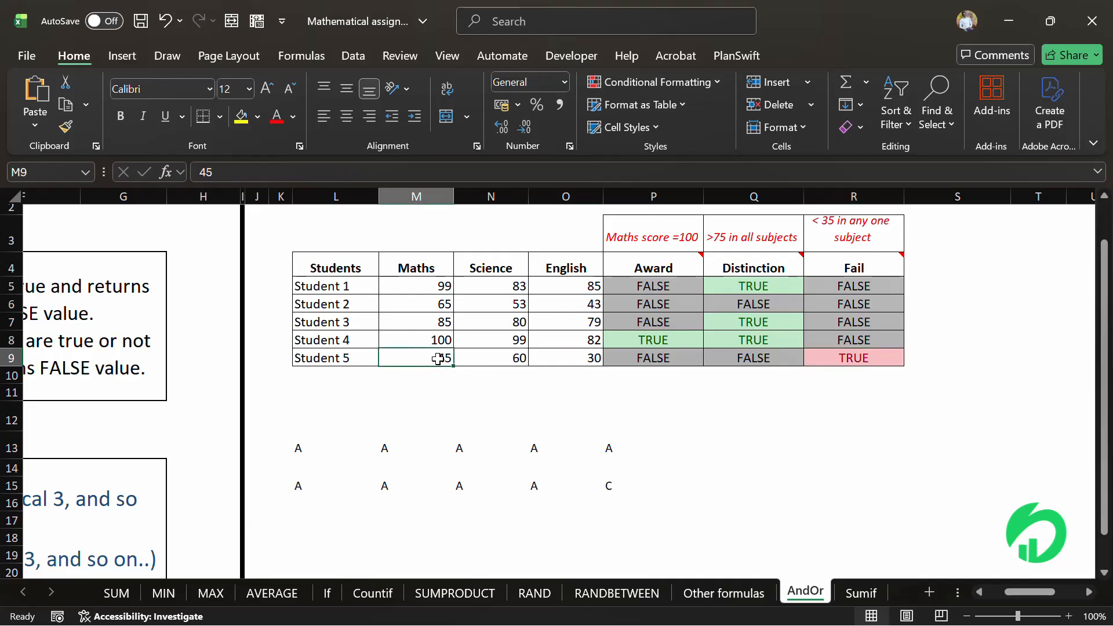
pyautogui.click(493, 355)
pyautogui.click(557, 358)
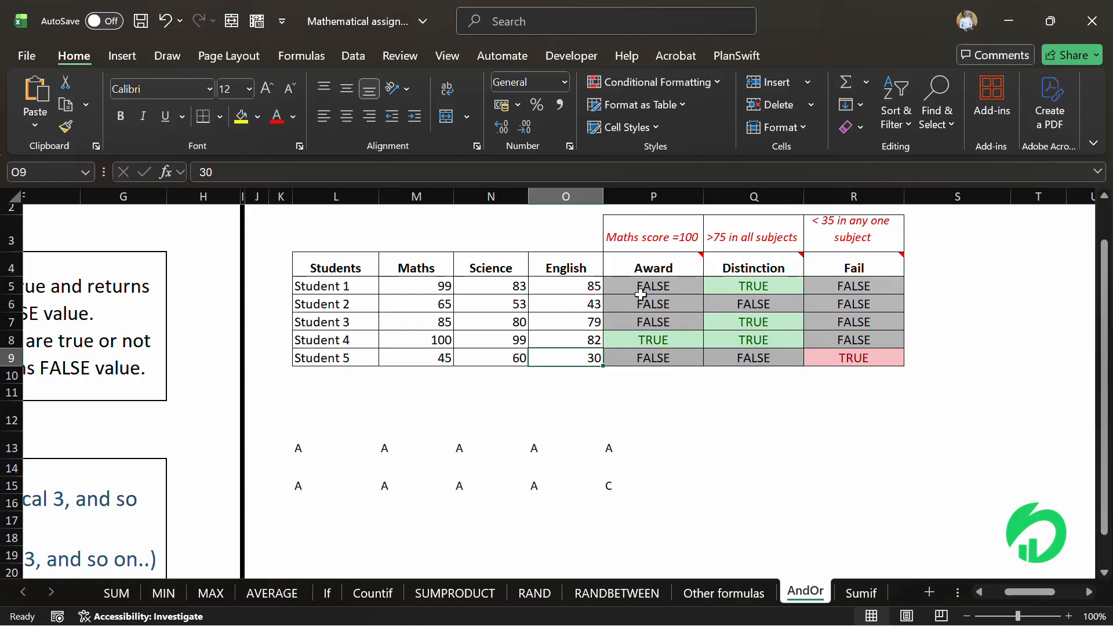
# Review the Award criterion in P3 and Student 1's Award formula in P5, and look over the completed table
pyautogui.click(658, 239)
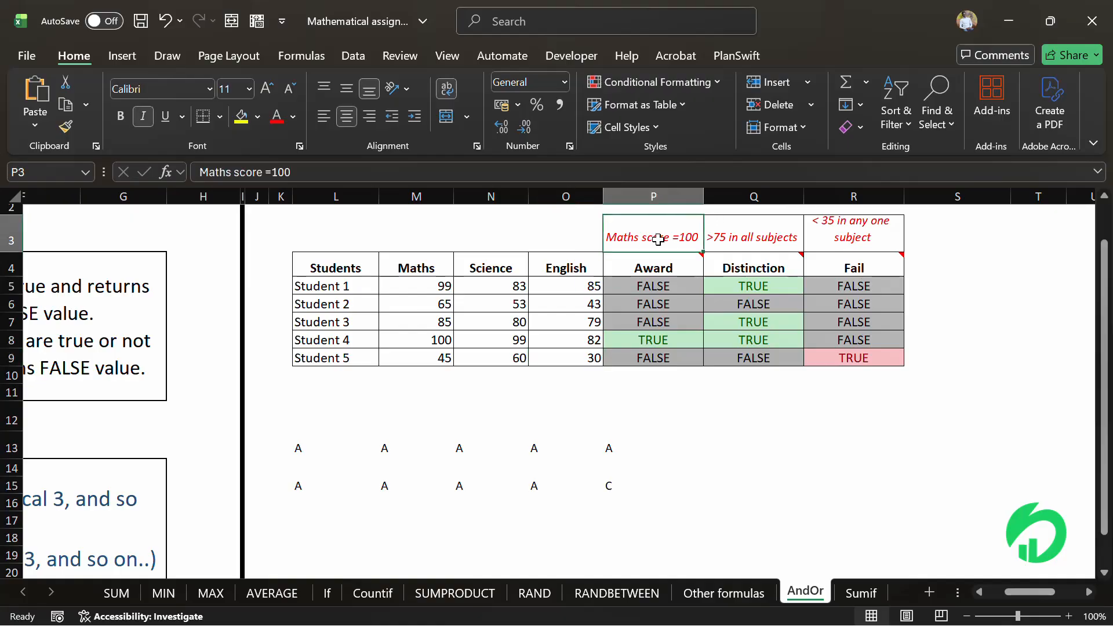
pyautogui.click(668, 284)
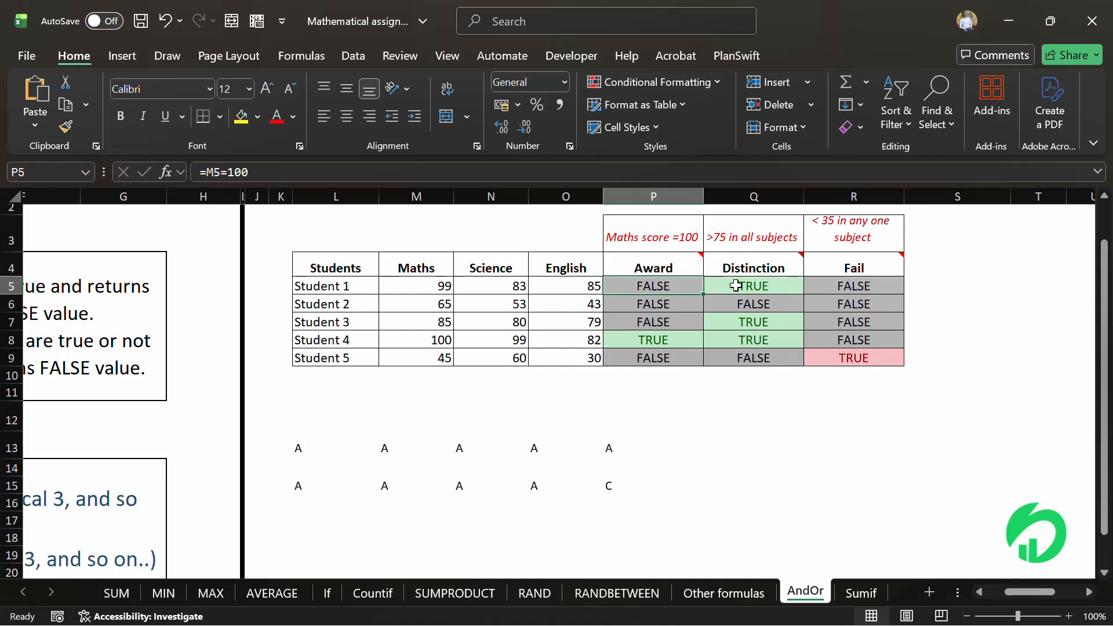
pyautogui.scroll(-3, 626, 368)
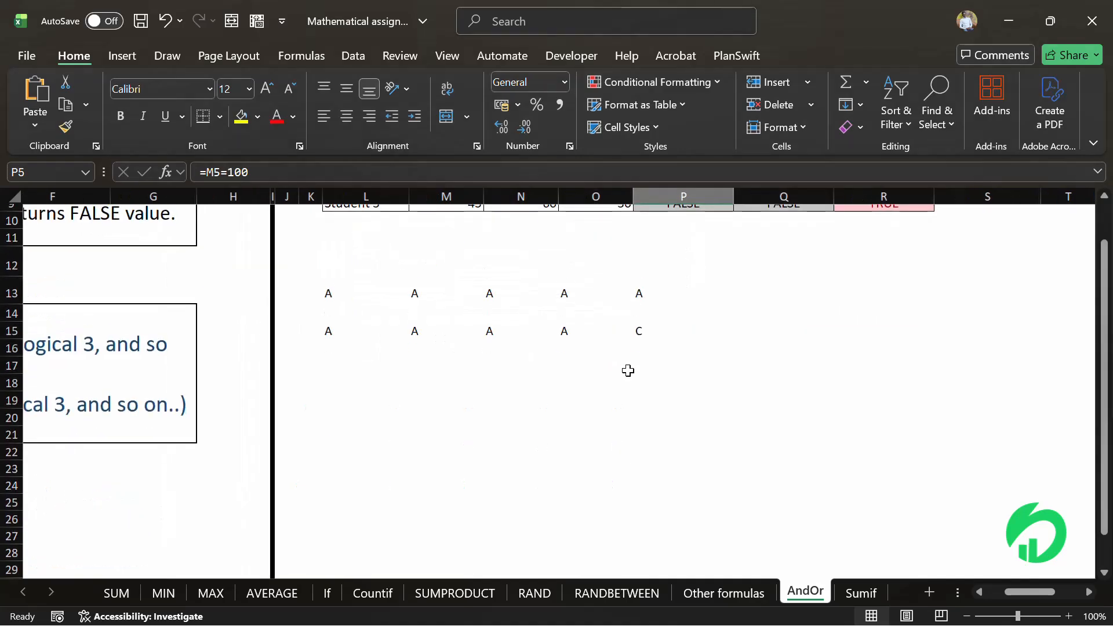
pyautogui.scroll(4, 626, 369)
pyautogui.hscroll(2, 628, 370)
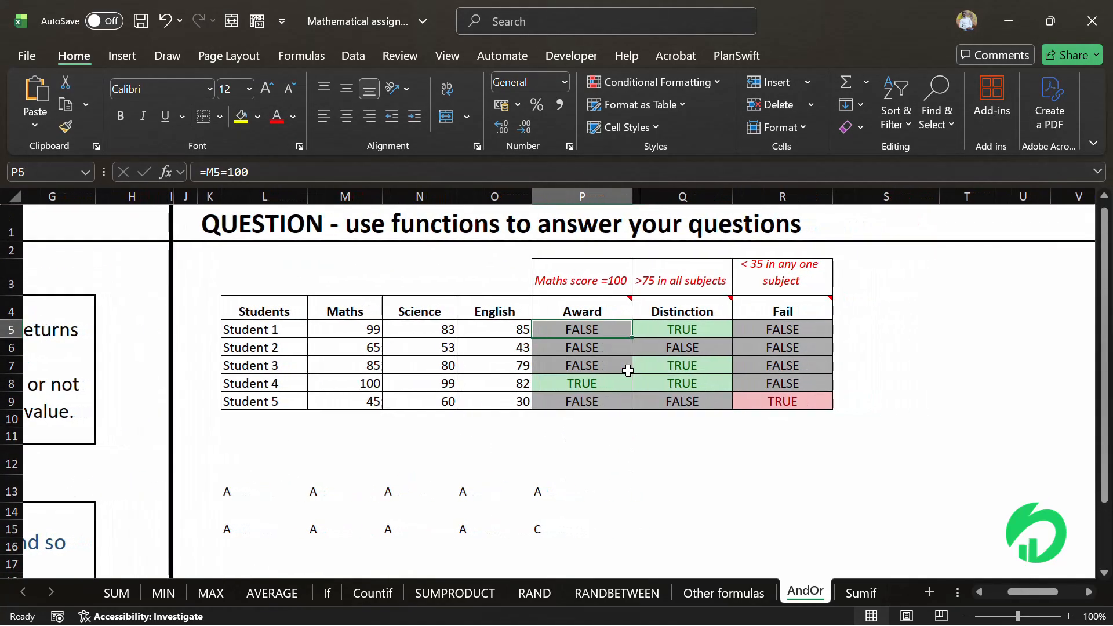